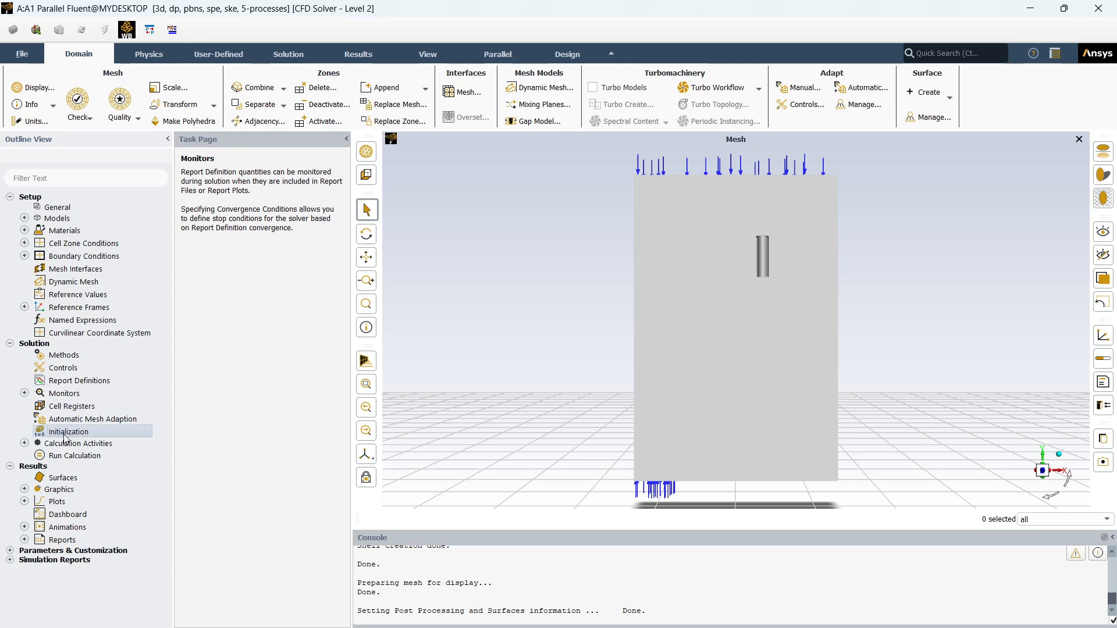
- Open the solution initialization settings and switch the method to Standard Initialization
double_click(65, 433)
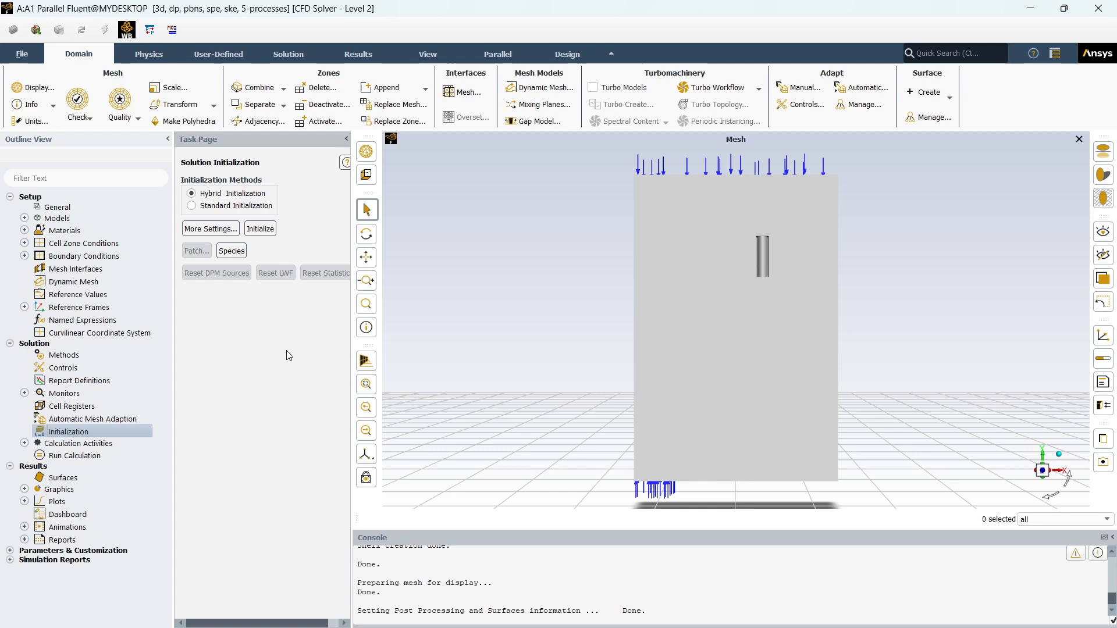
click(247, 205)
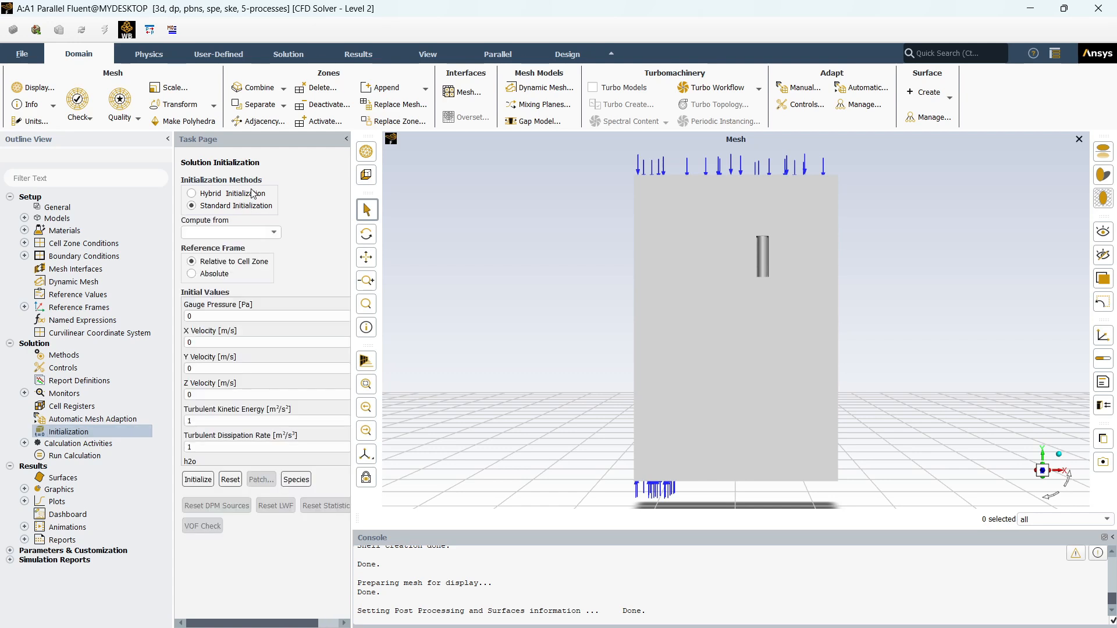
click(274, 232)
click(274, 233)
click(231, 317)
click(226, 341)
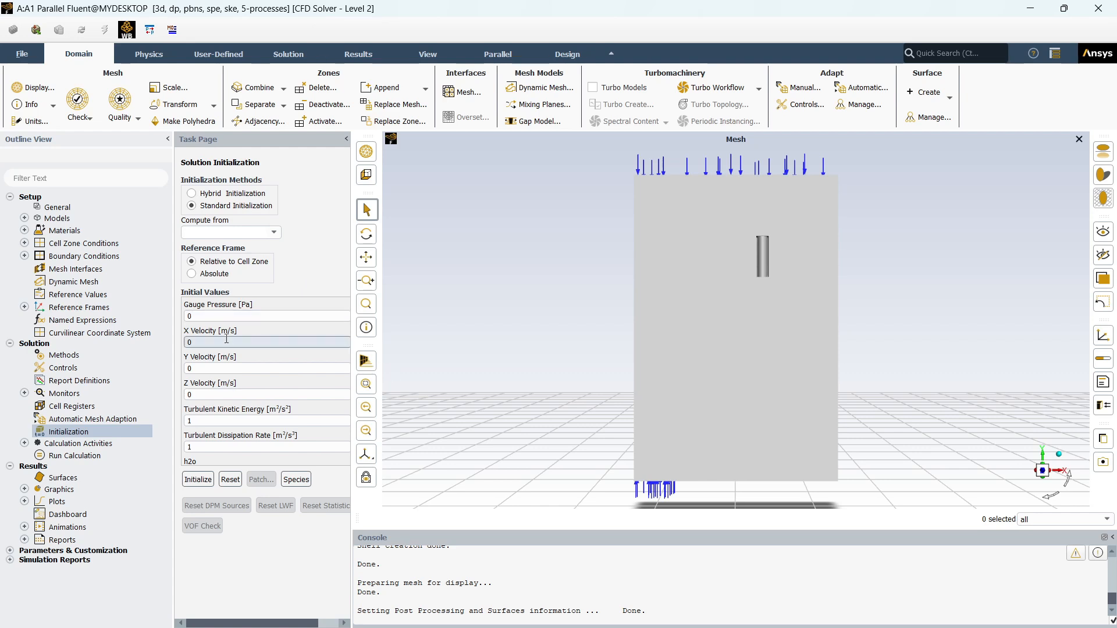
- Set the initial Turbulent Kinetic Energy and Turbulent Dissipation Rate both to 0.01
click(220, 394)
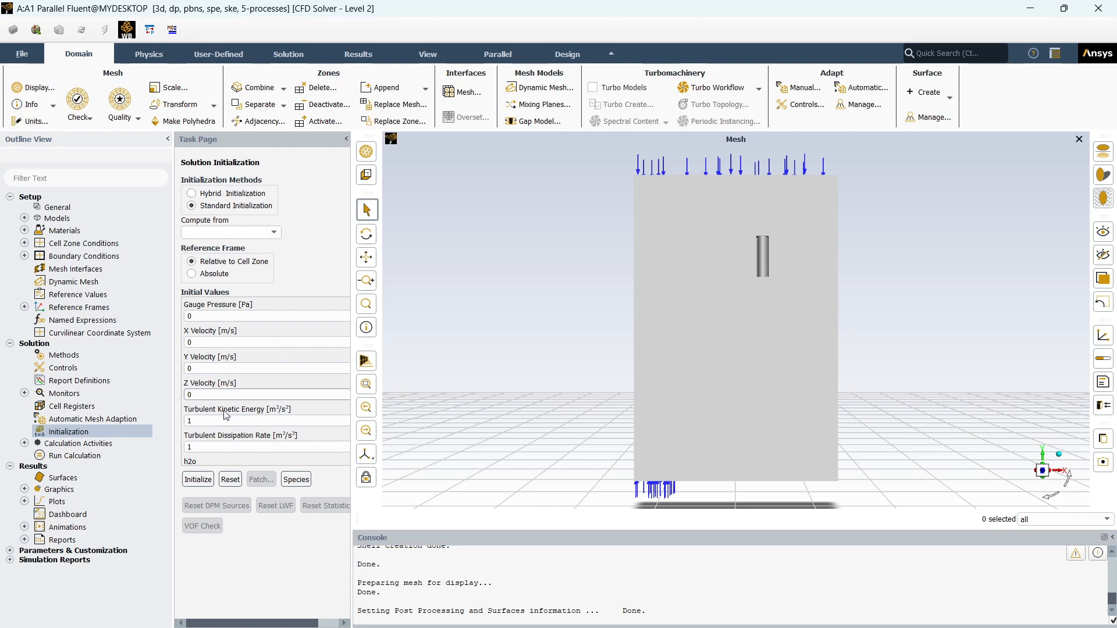
key(Tab)
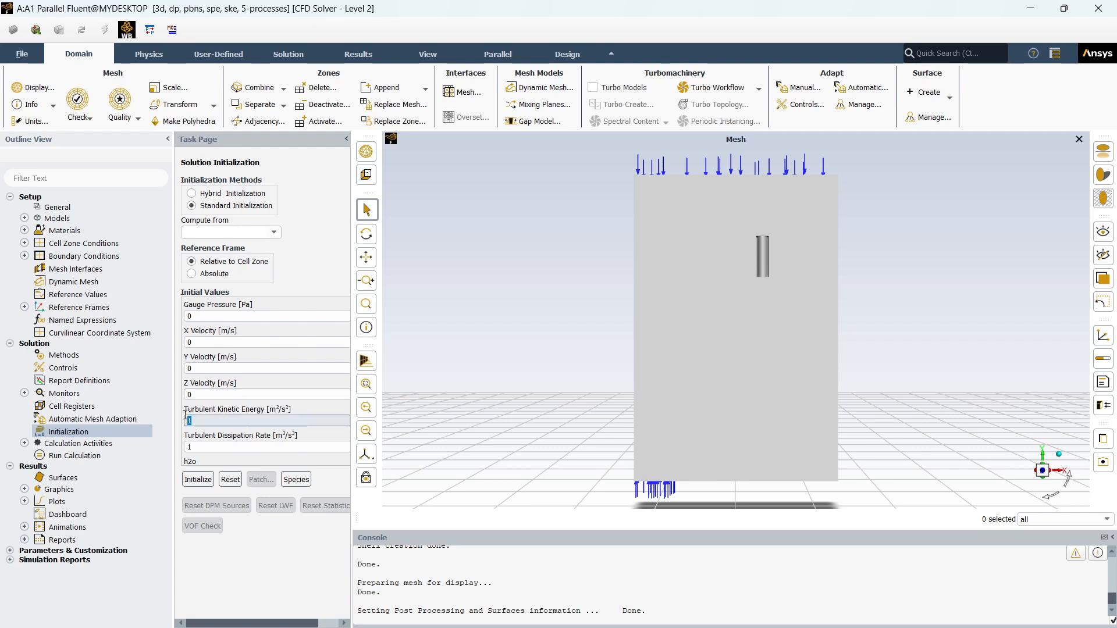
text(0.0)
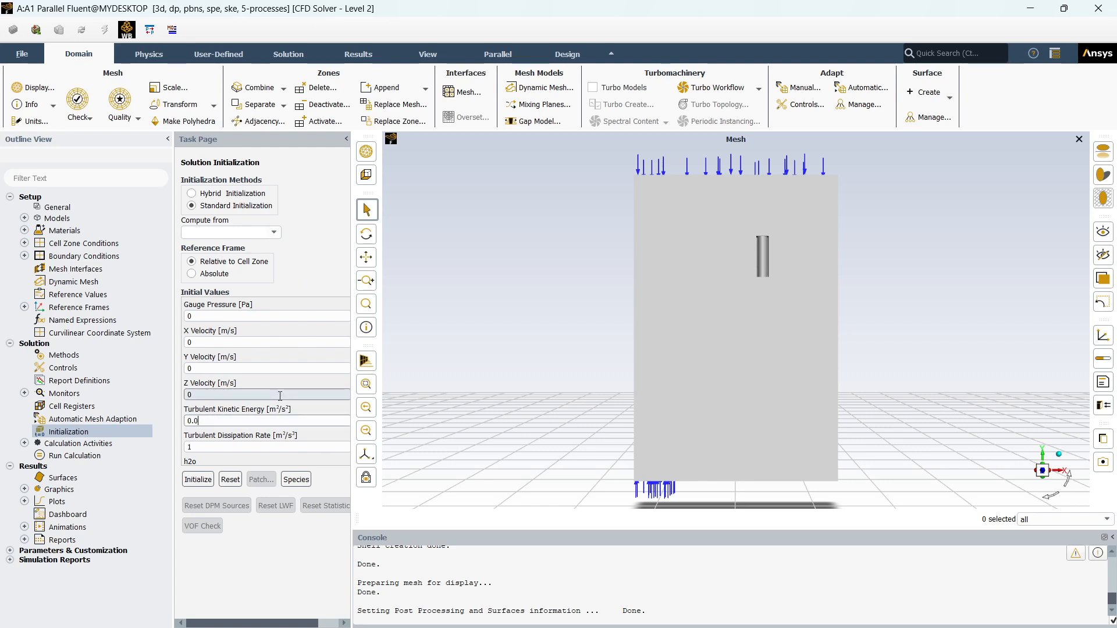
text(1)
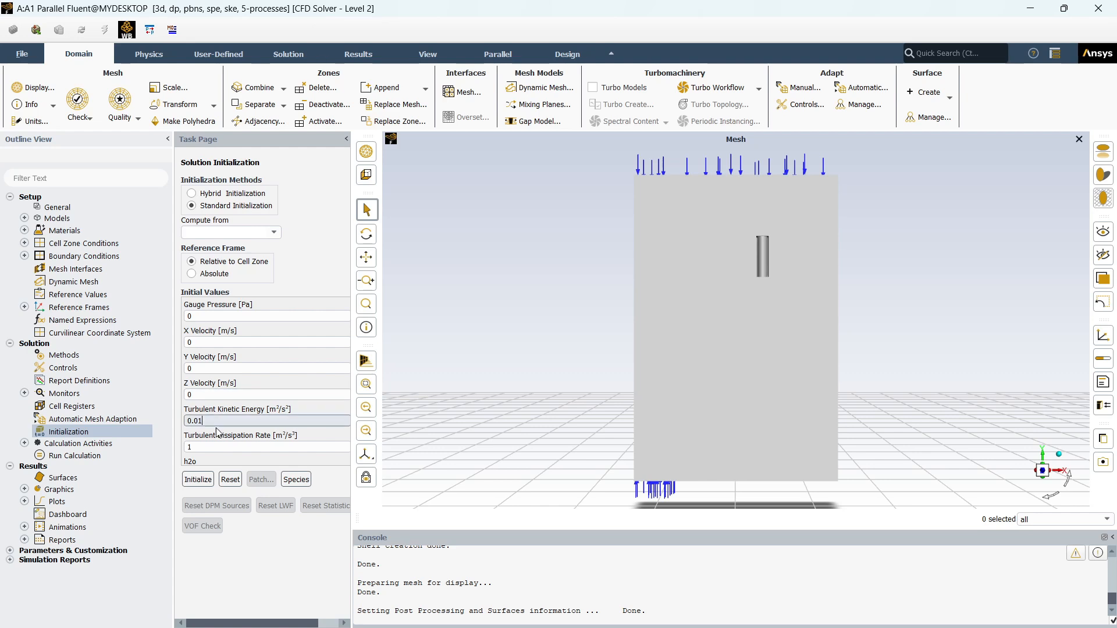
key(Tab)
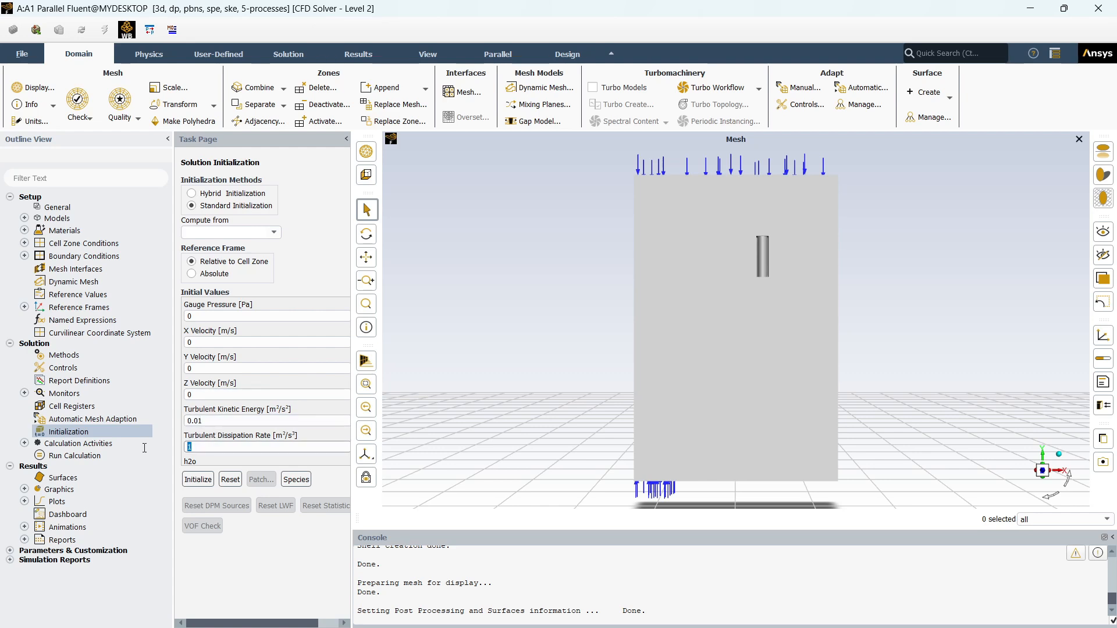
text(0.01)
- Set the initial o2 mass fraction to 0.23, keeping the default temperature
scroll(265, 462, down, 2)
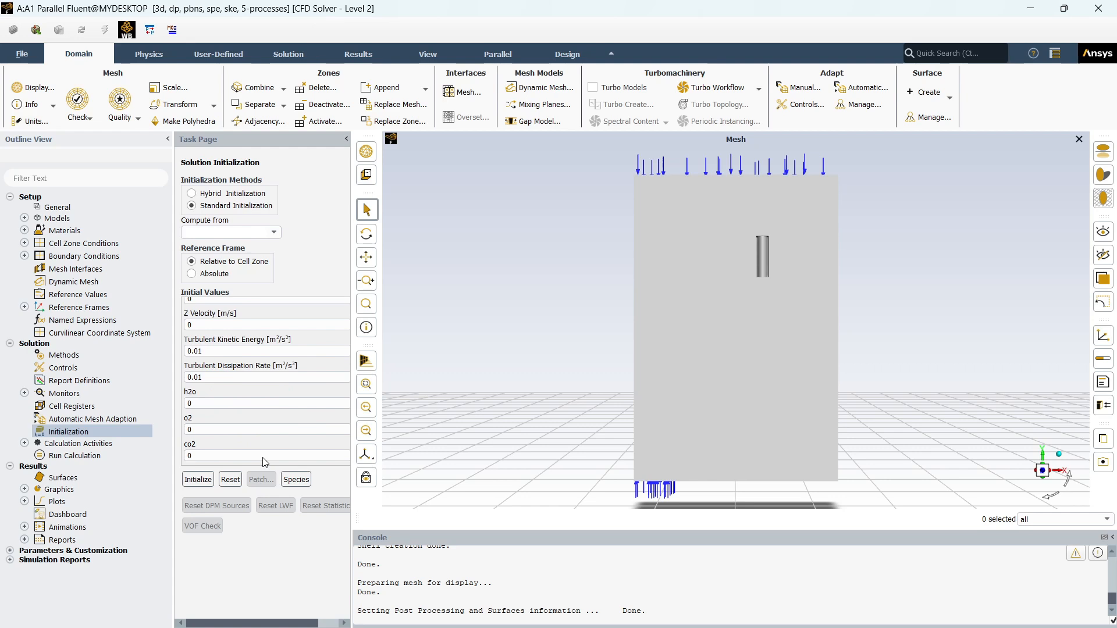
scroll(244, 446, down, 1)
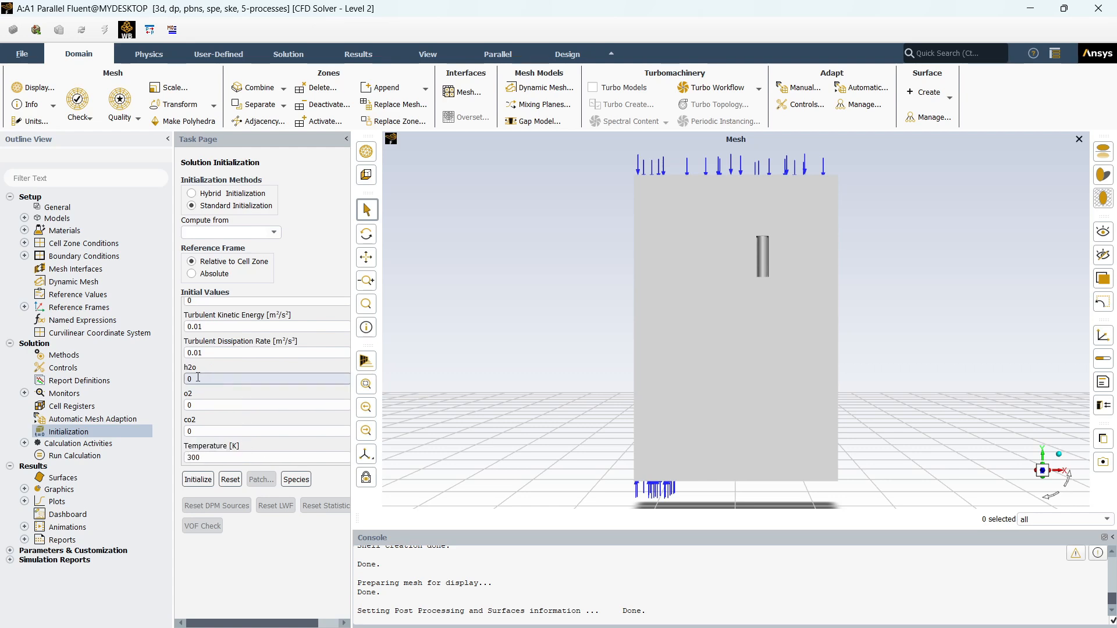
double_click(214, 408)
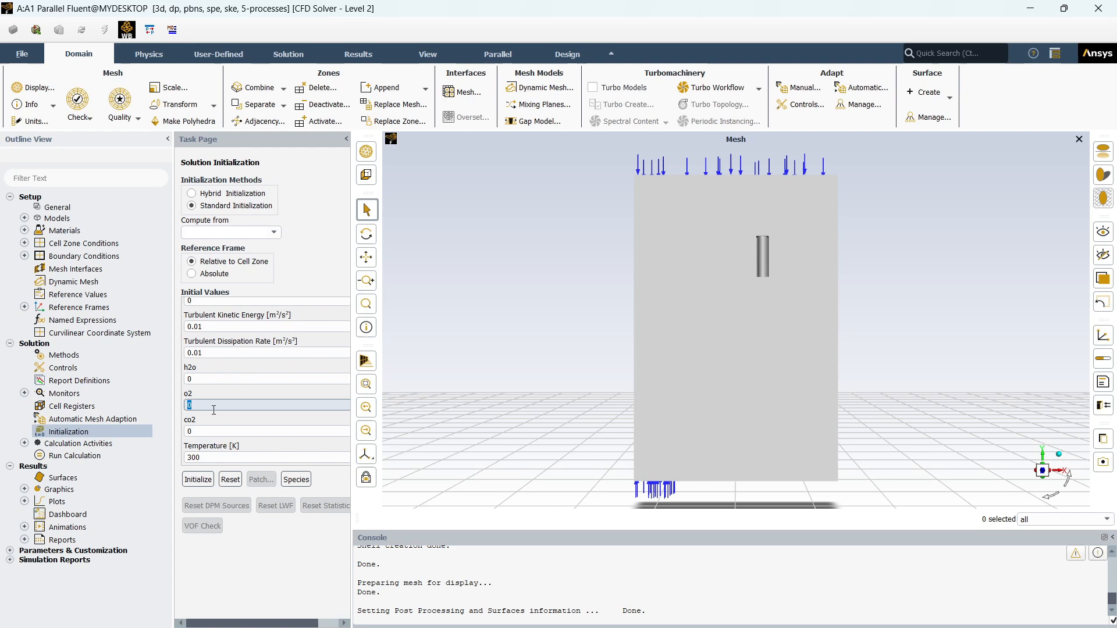
text(0.23)
key(Return)
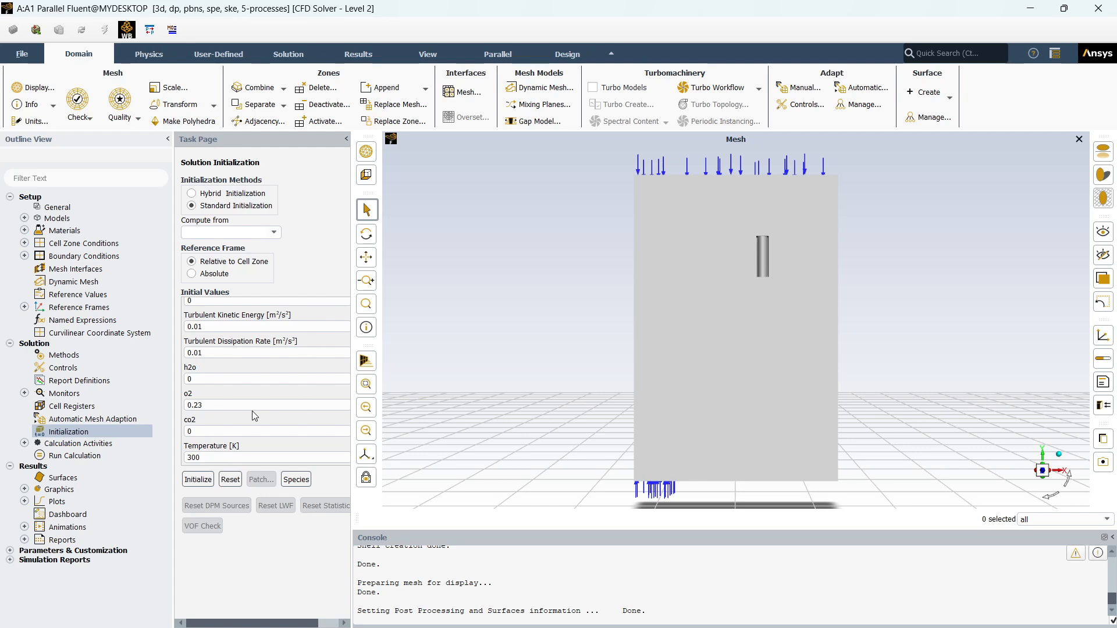
double_click(225, 461)
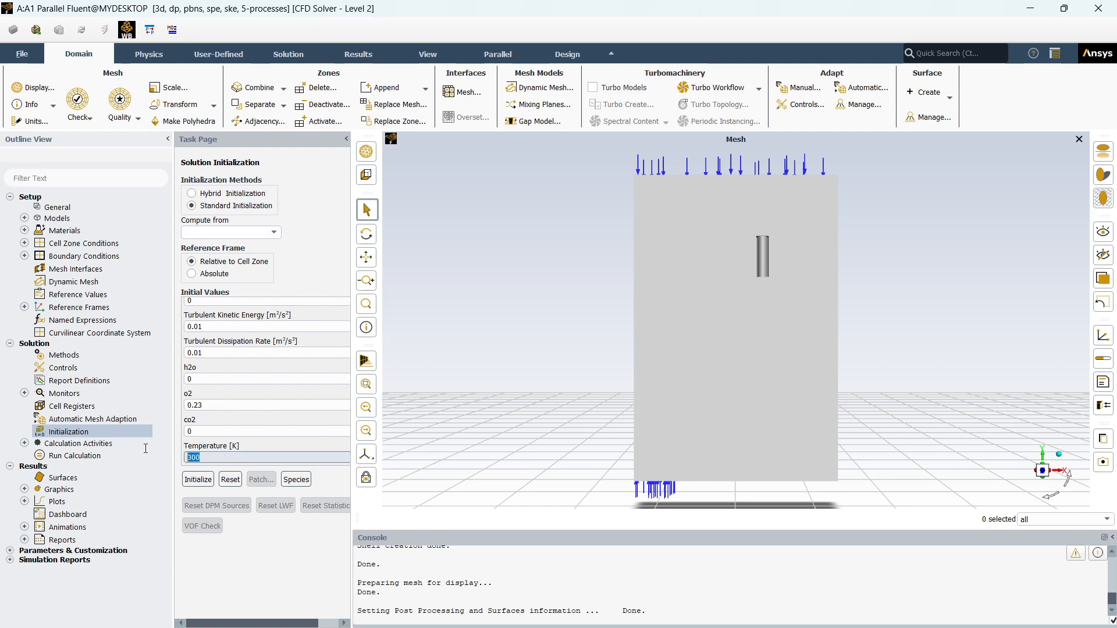
click(270, 451)
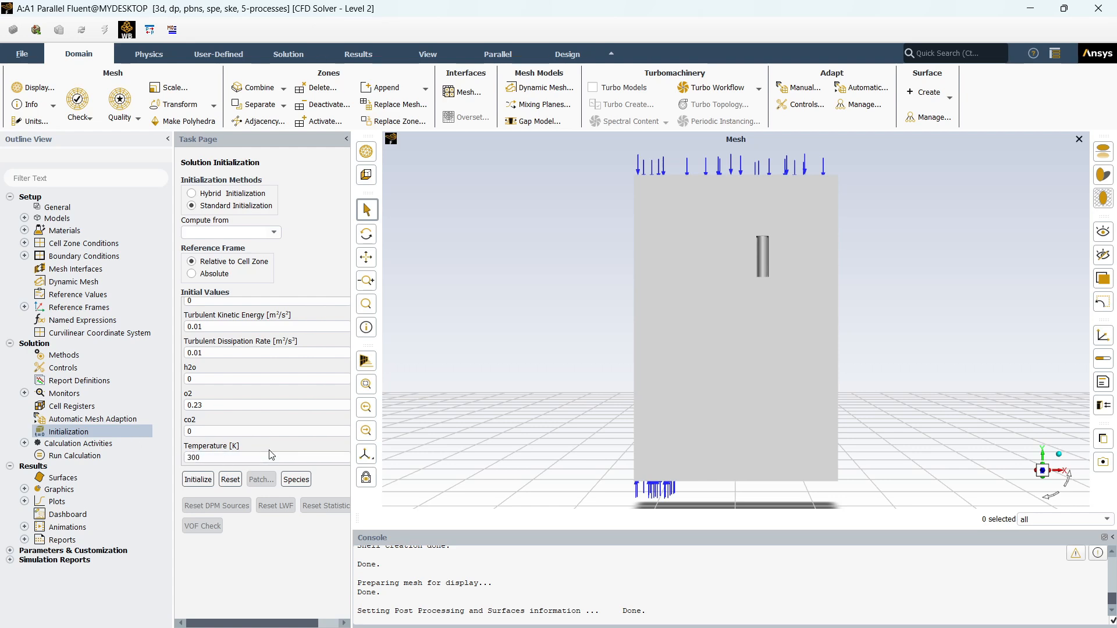
- Initialize the solution with the entered values and review the initial values list
click(205, 481)
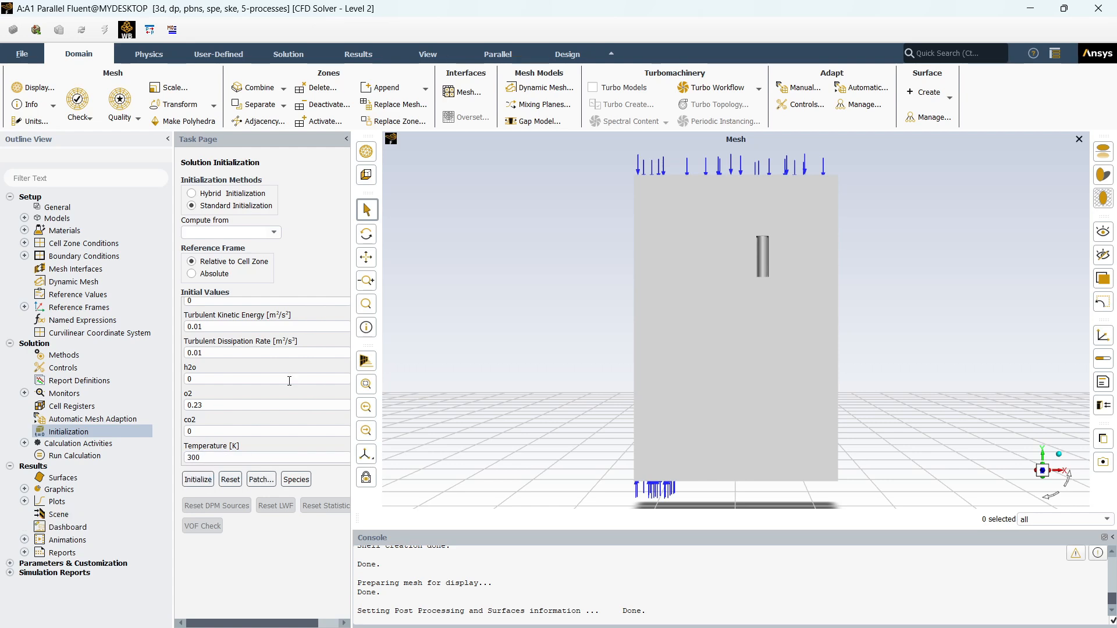
scroll(289, 383, up, 3)
scroll(289, 383, down, 3)
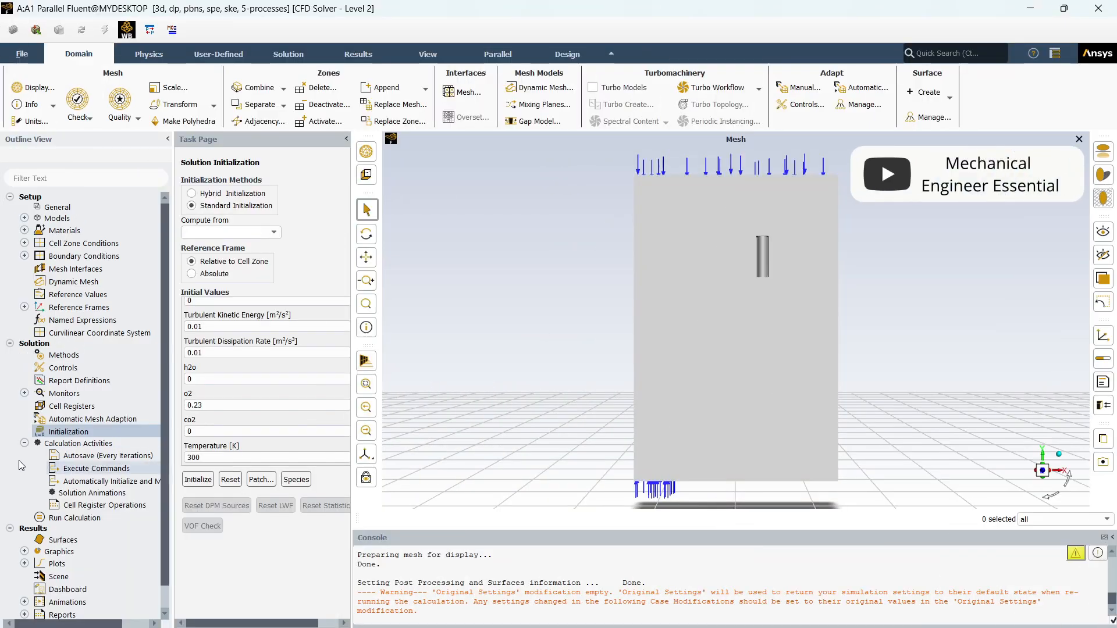
- Enable Automatically Initialize and Modify Case in the Calculation Activities and open the Case Modification Manager
click(25, 444)
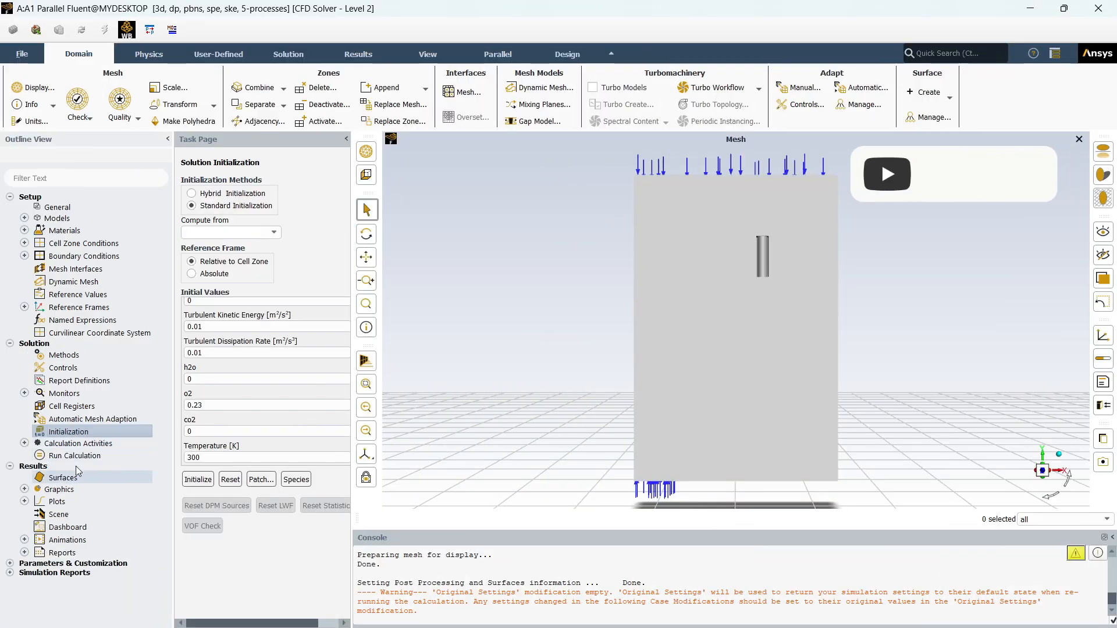
click(99, 444)
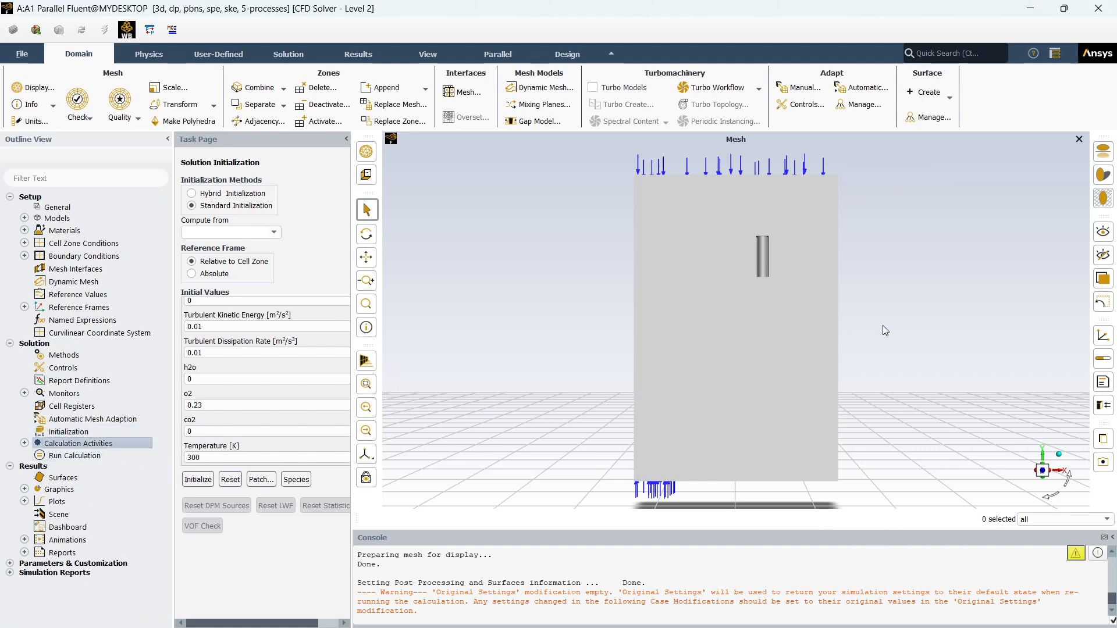
click(25, 443)
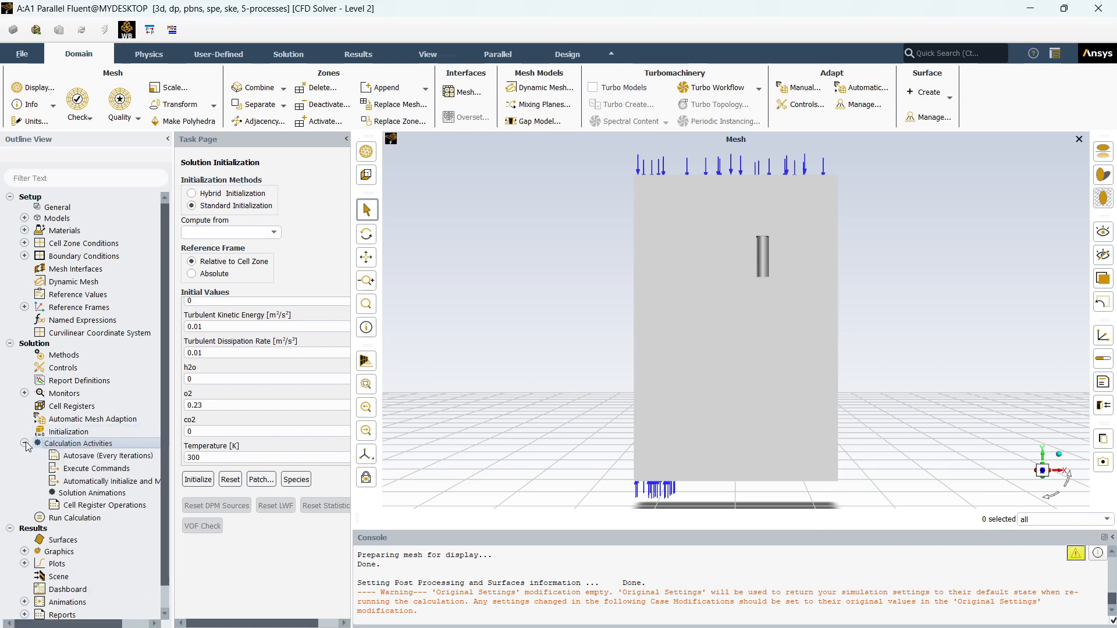
double_click(126, 446)
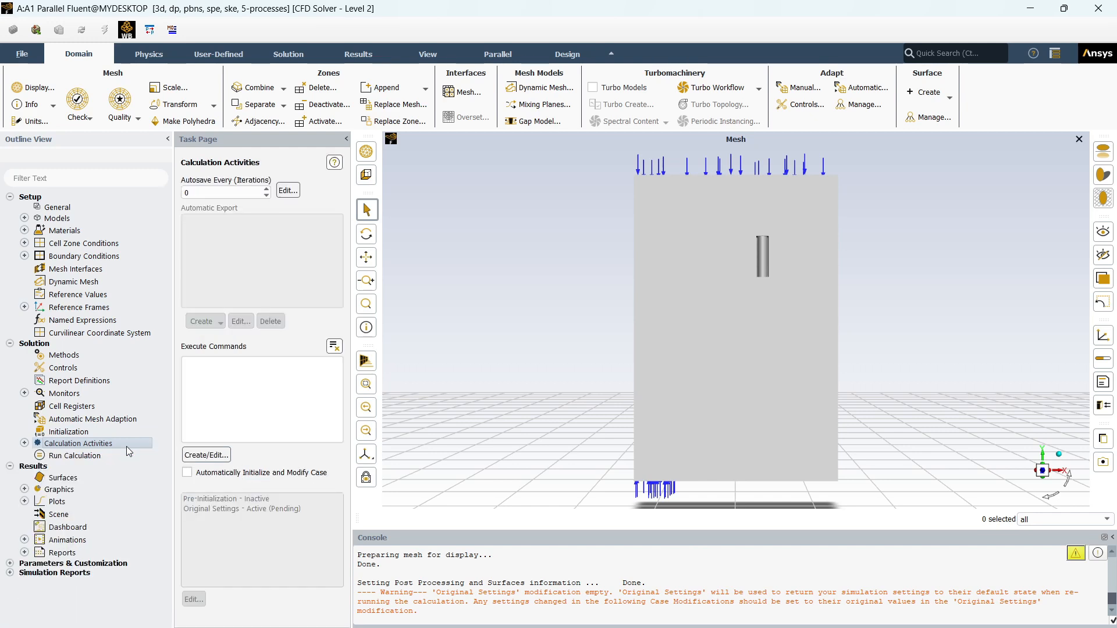
click(282, 479)
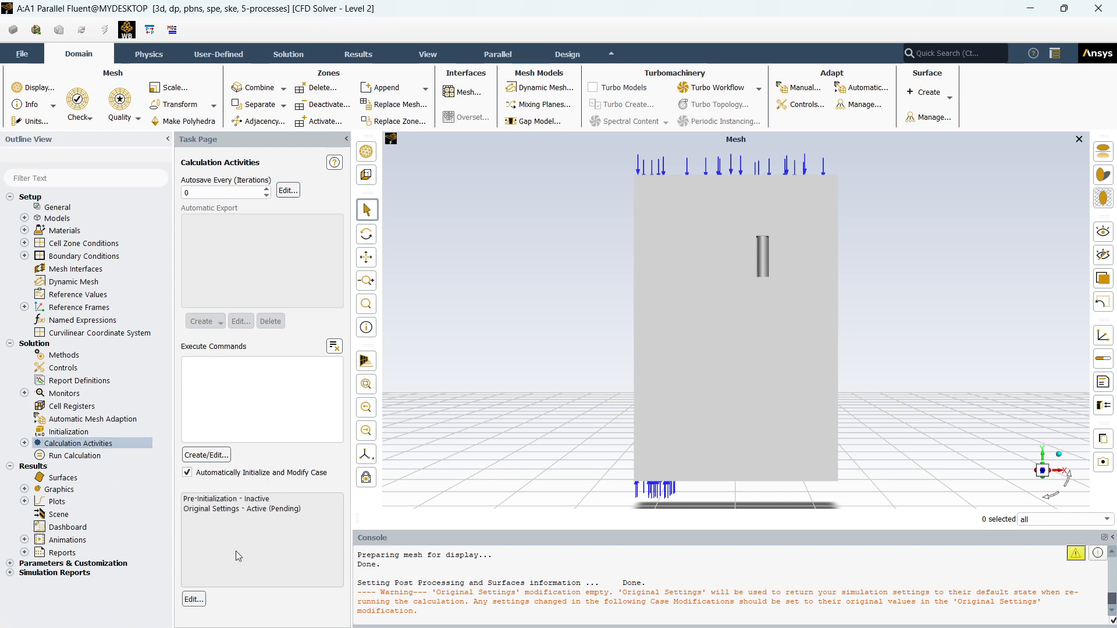
click(194, 600)
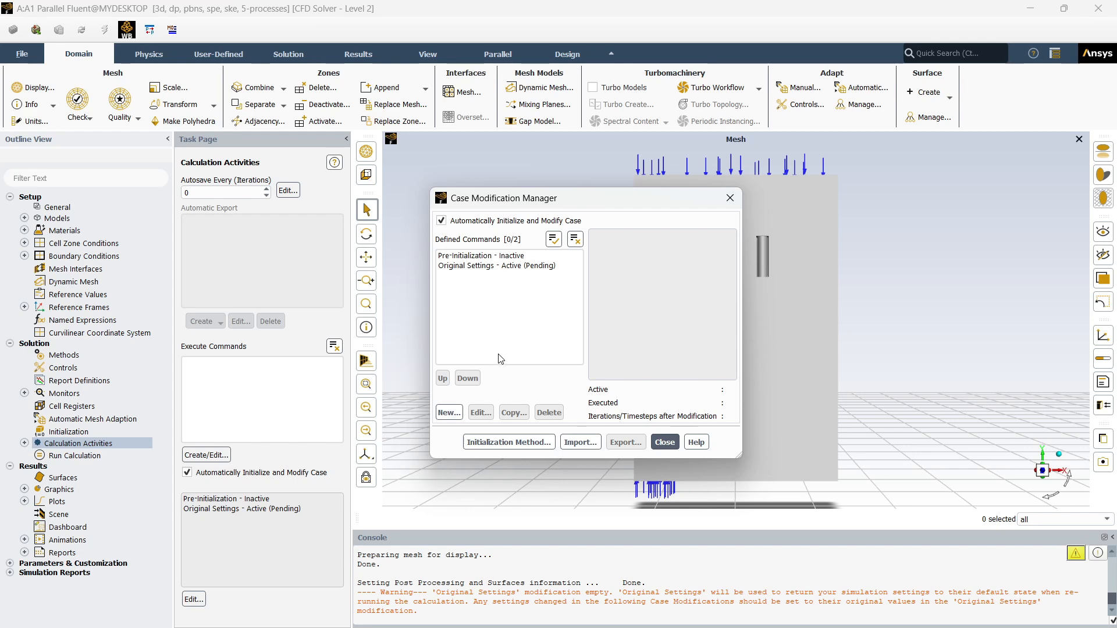
- Create two new active case modifications with their default names and 0 iterations after modification
click(509, 267)
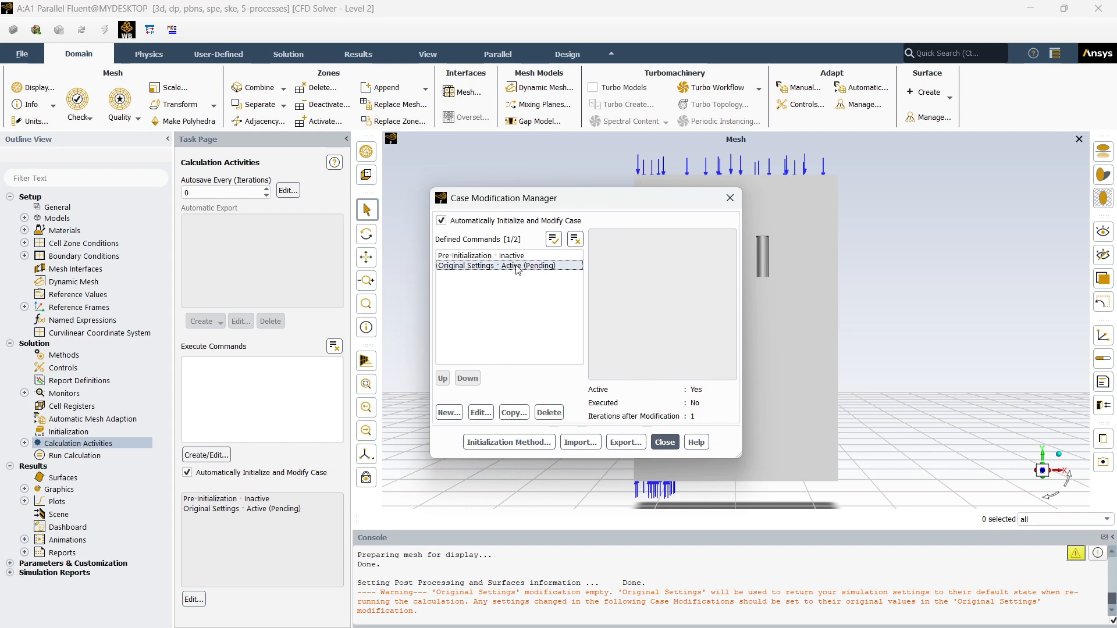
click(449, 413)
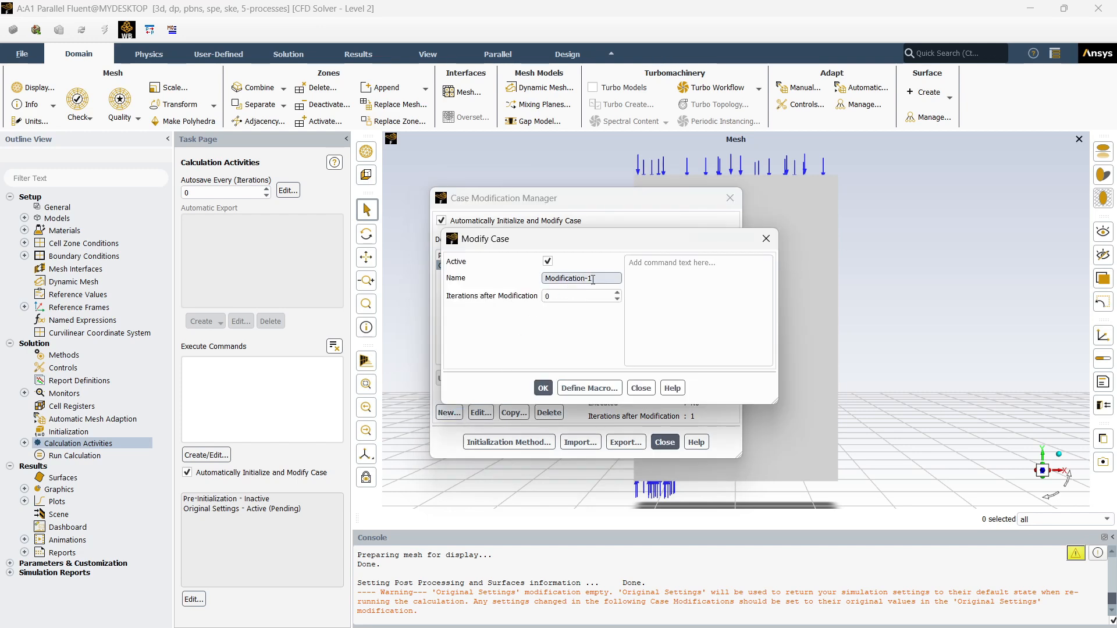
drag(599, 244, 759, 244)
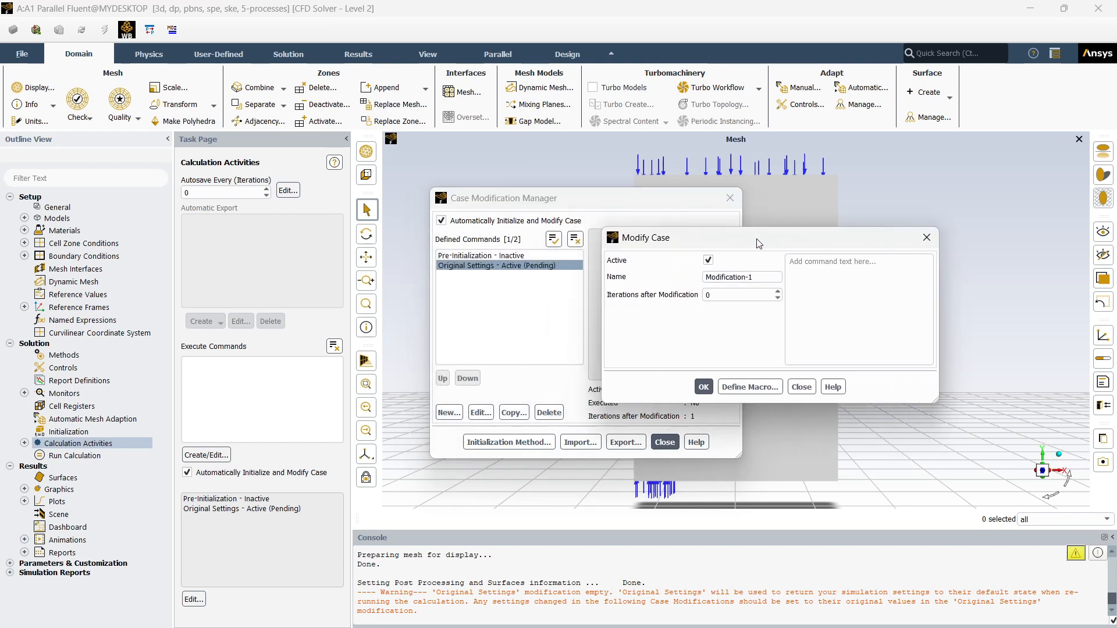
click(703, 387)
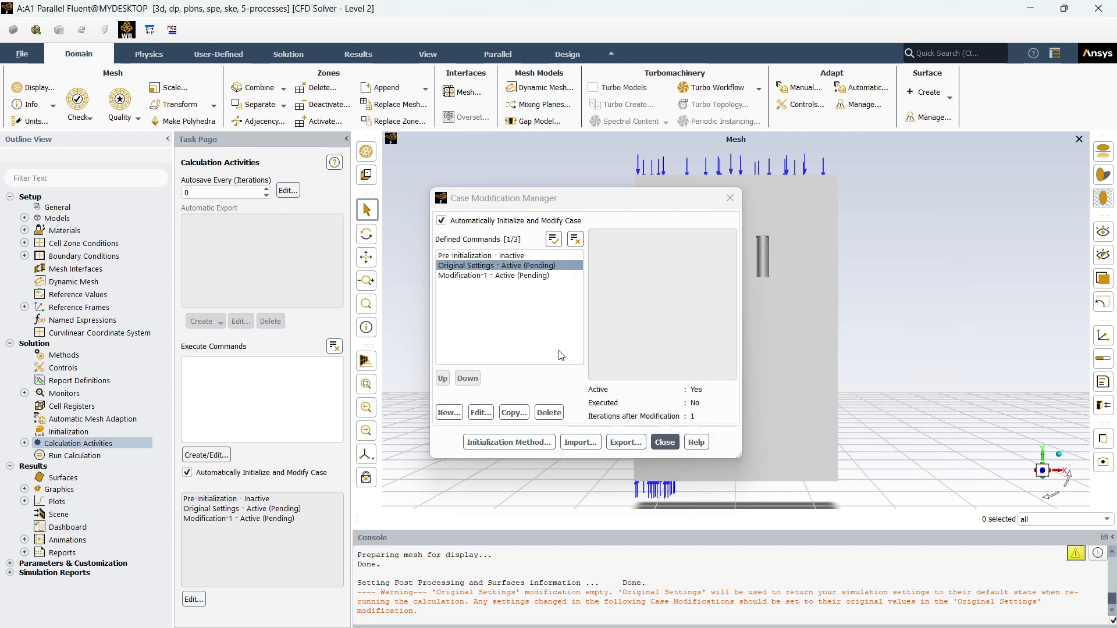
click(457, 407)
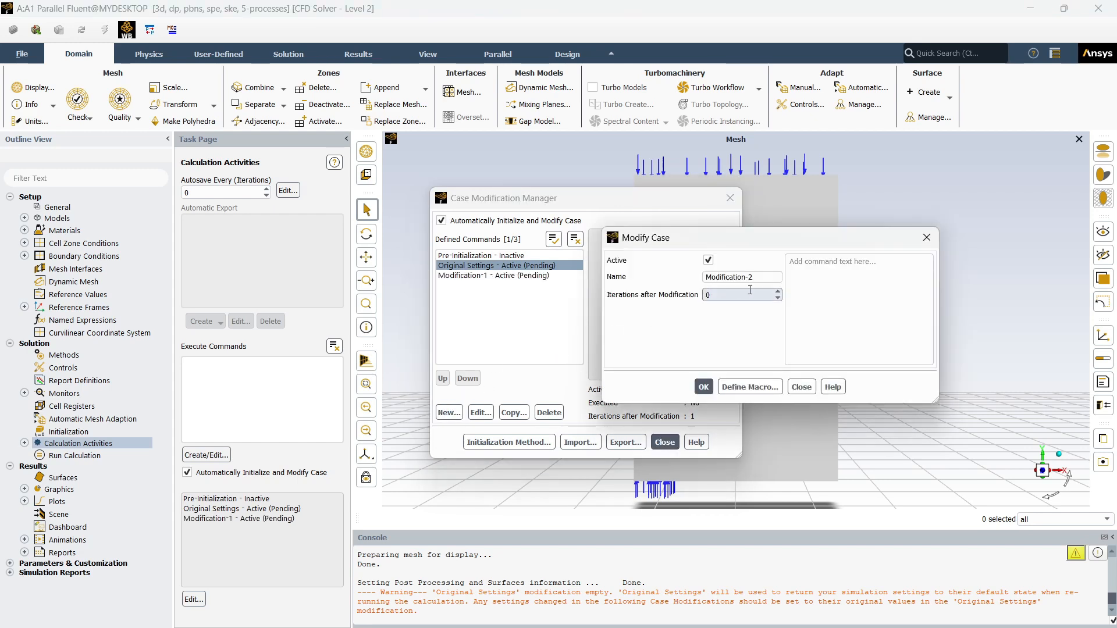
click(704, 387)
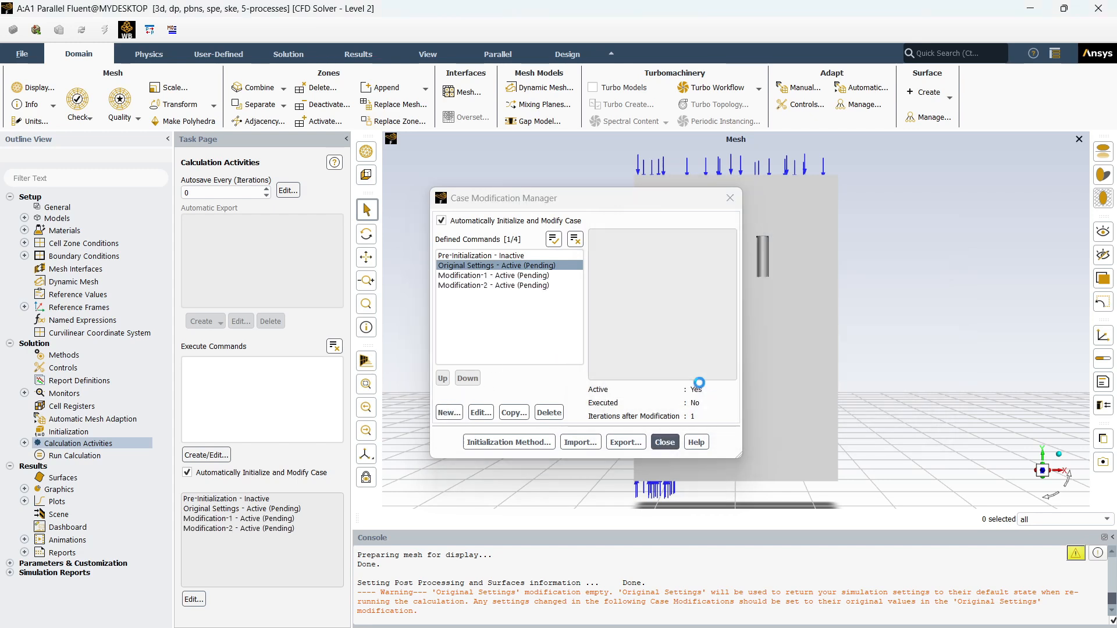
- Examine the second case modification's settings and its macro definition options, then close both without changes
ctrl+click(557, 288)
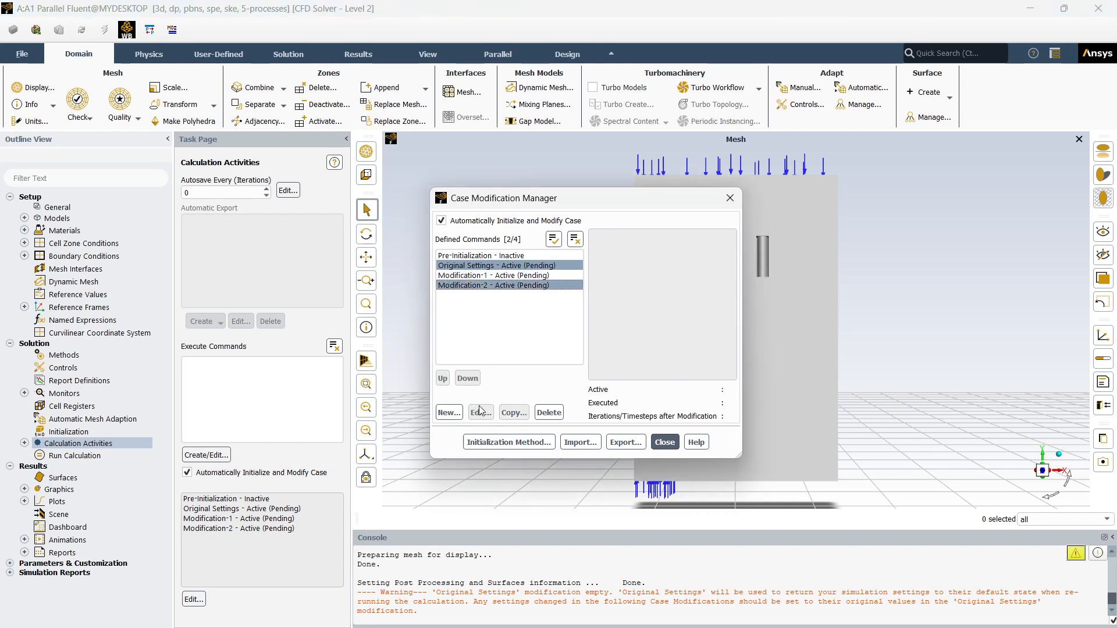
ctrl+click(518, 266)
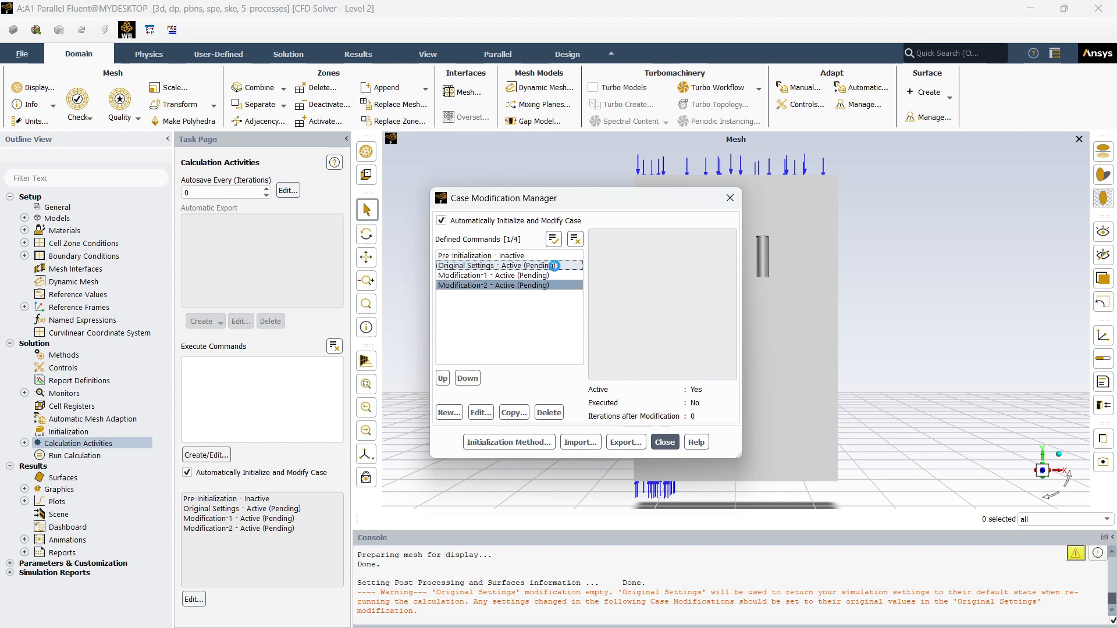
click(481, 412)
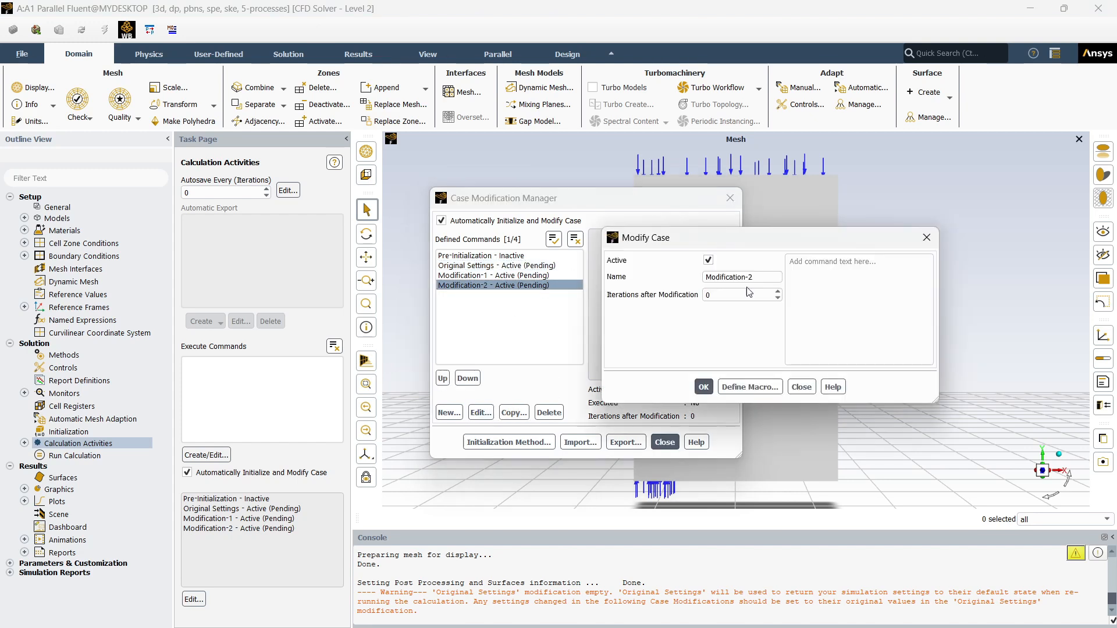
double_click(706, 296)
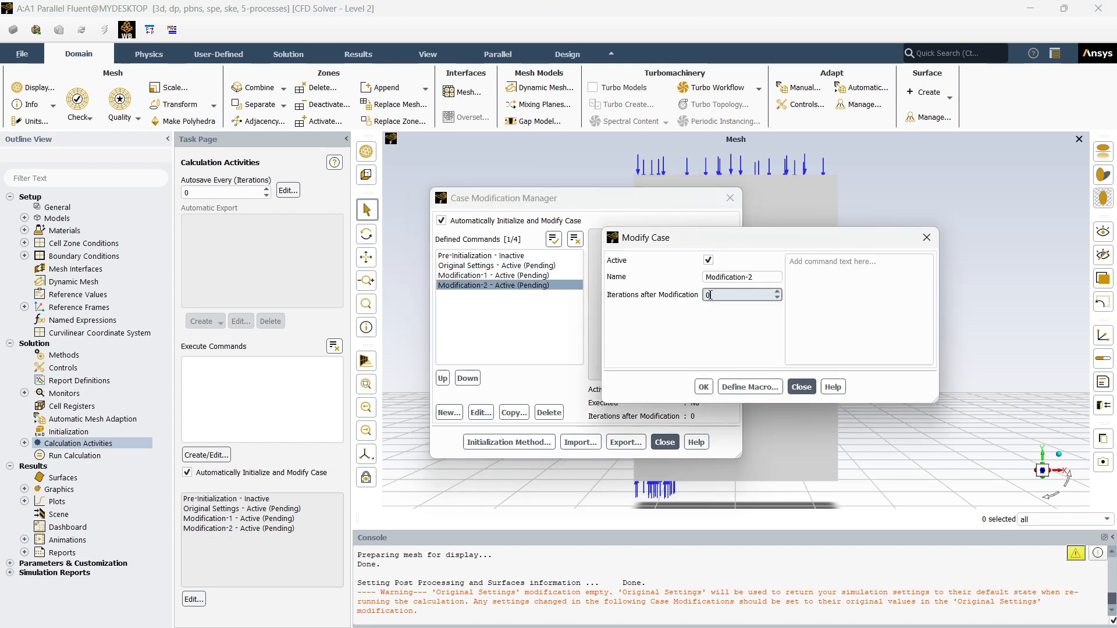
click(759, 387)
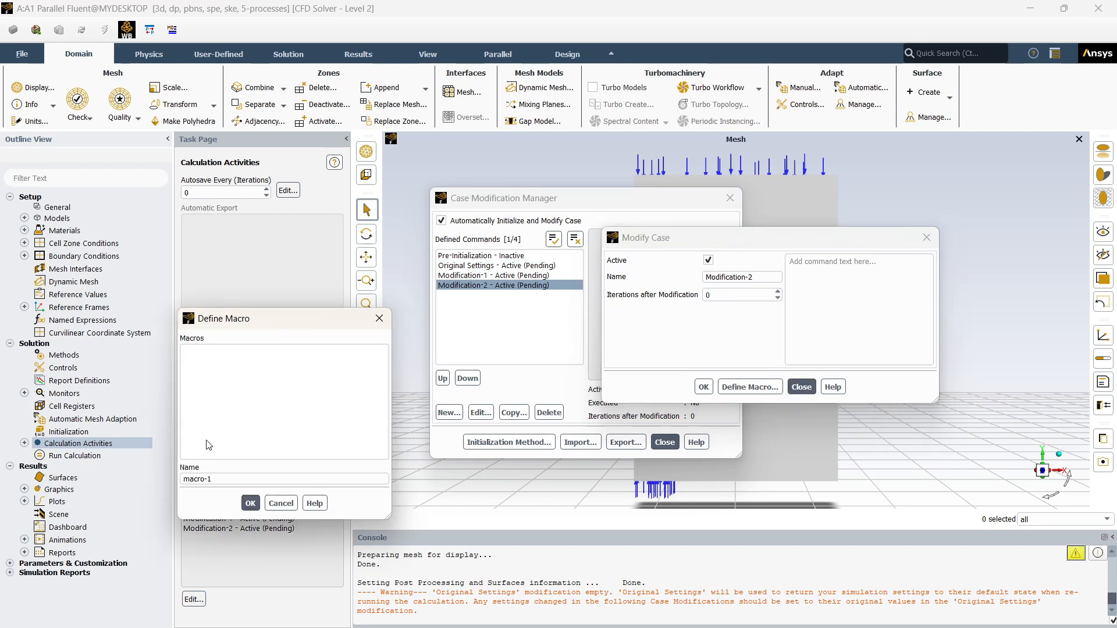
click(379, 319)
click(925, 235)
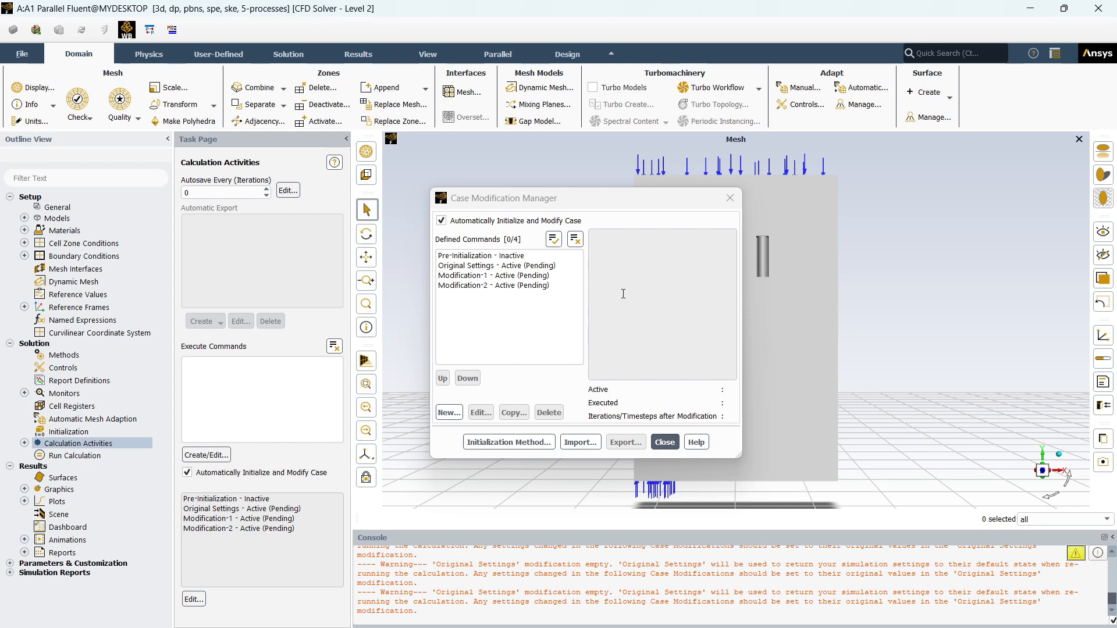
- Read the journal calc_activities.jou from the workshop3-multi-species folder, answering No to whether it reads or writes files after the calculation begins
click(23, 58)
mouse_move(96, 143)
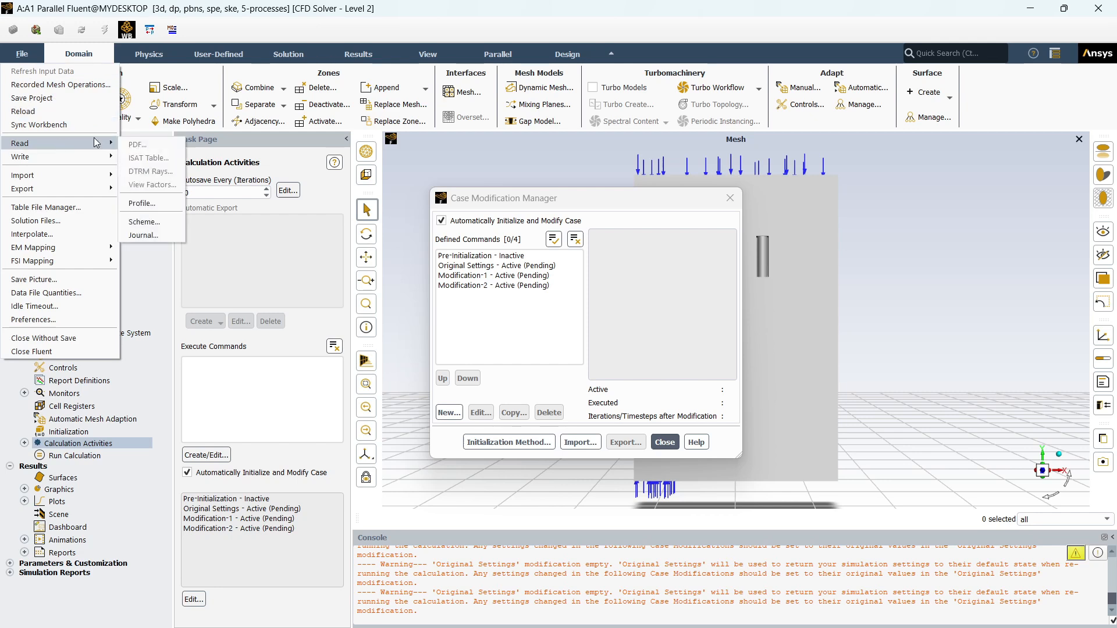
click(143, 235)
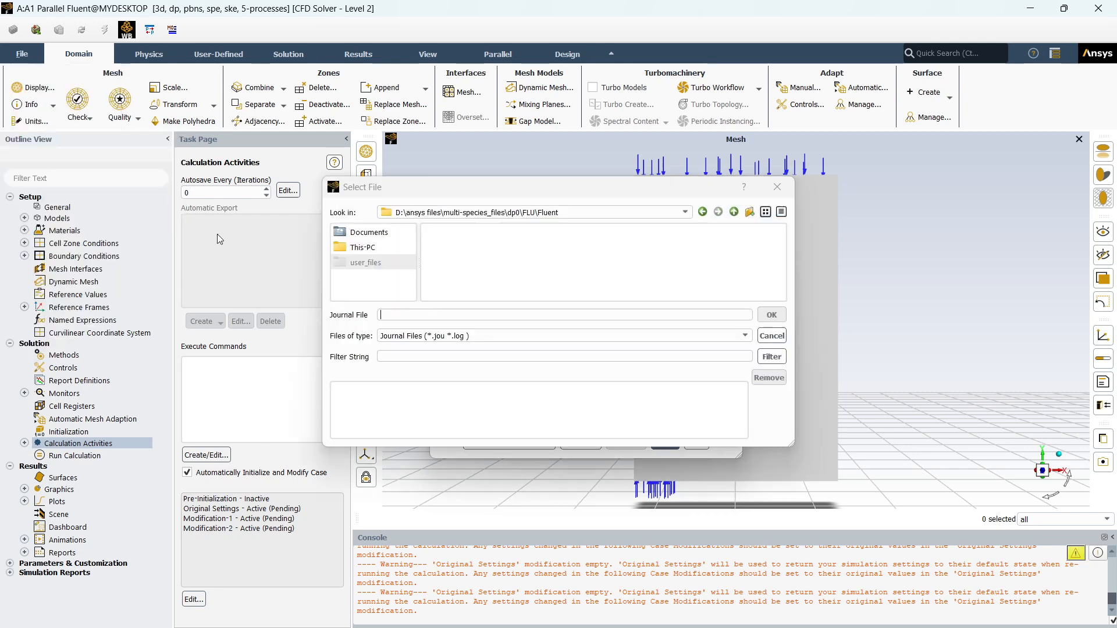
click(560, 214)
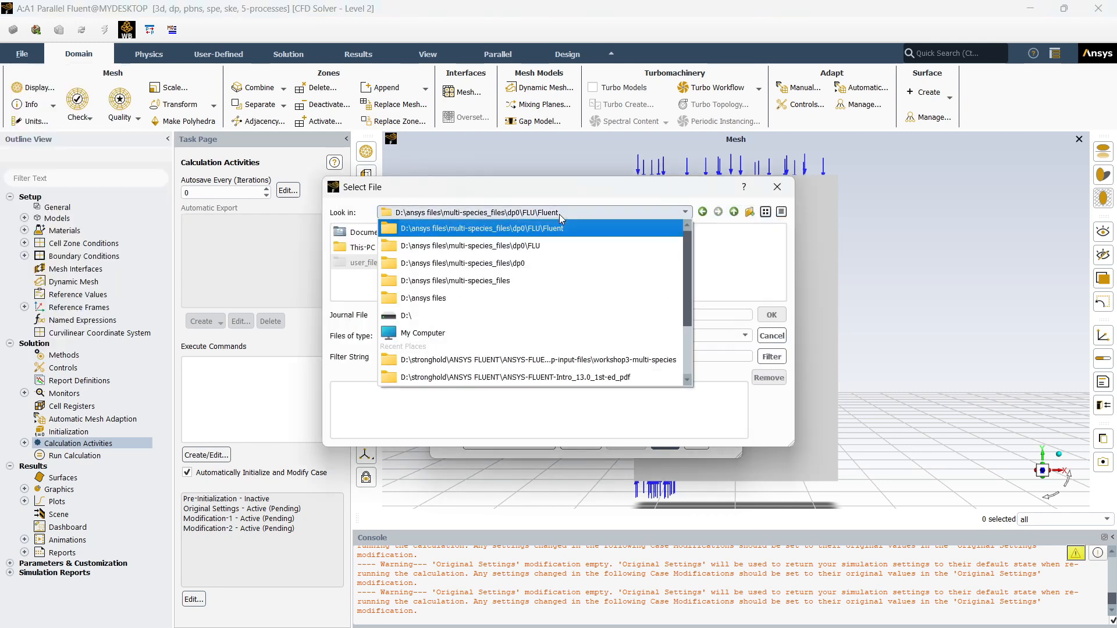
click(512, 359)
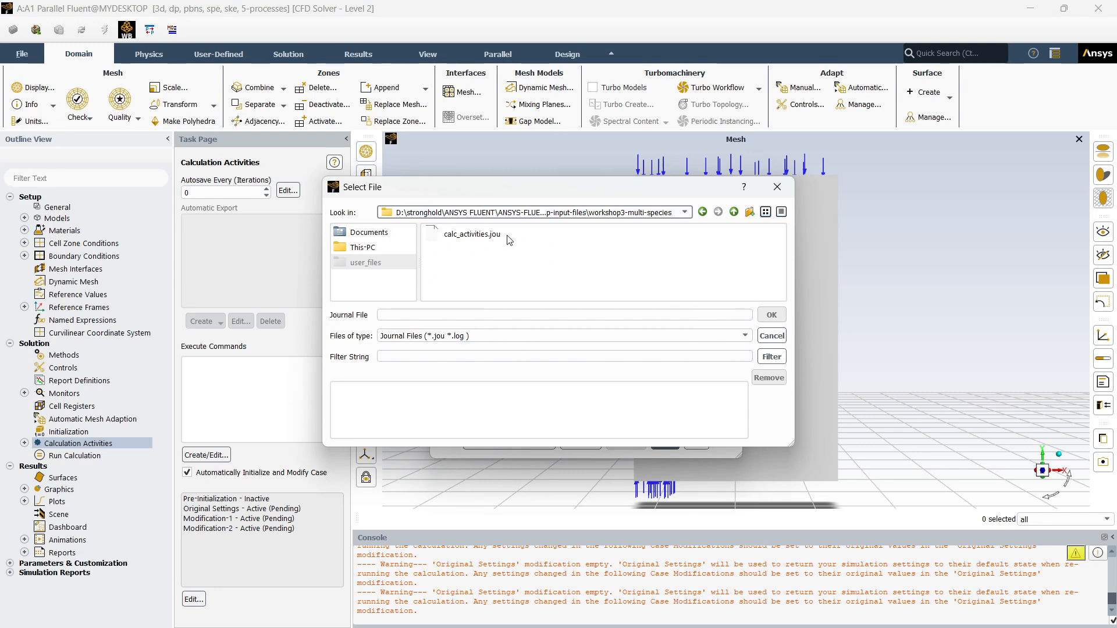
double_click(499, 236)
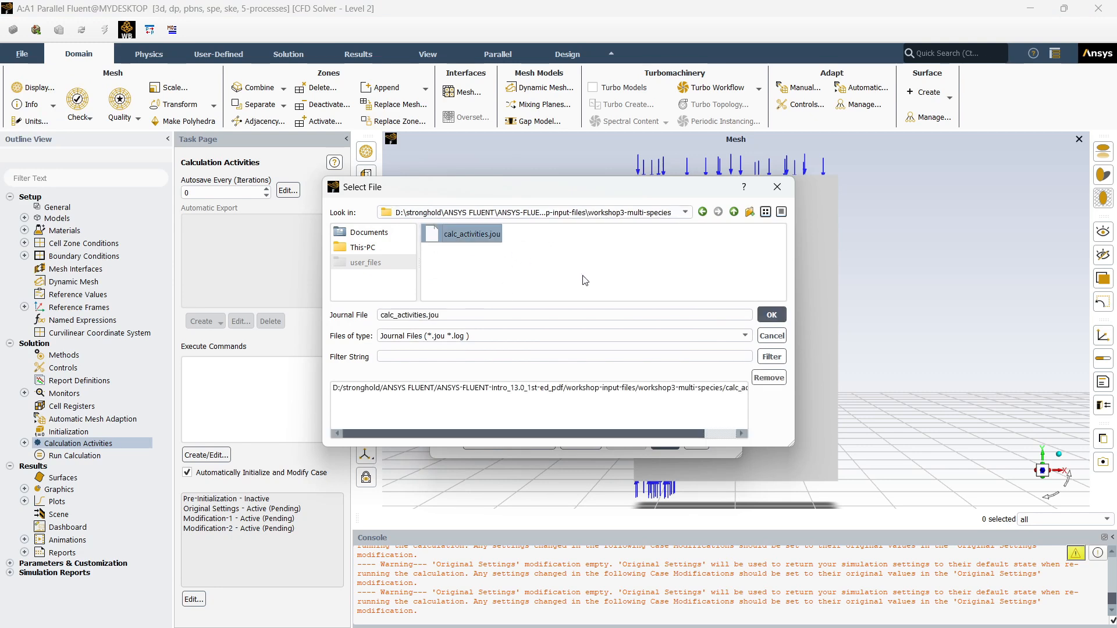
click(772, 315)
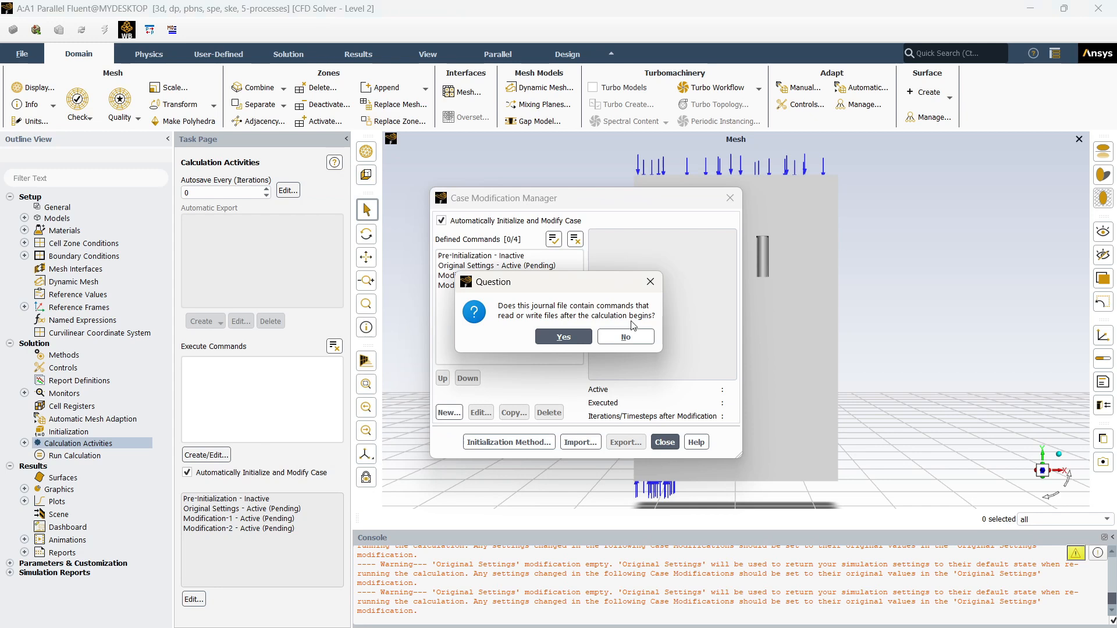
click(634, 335)
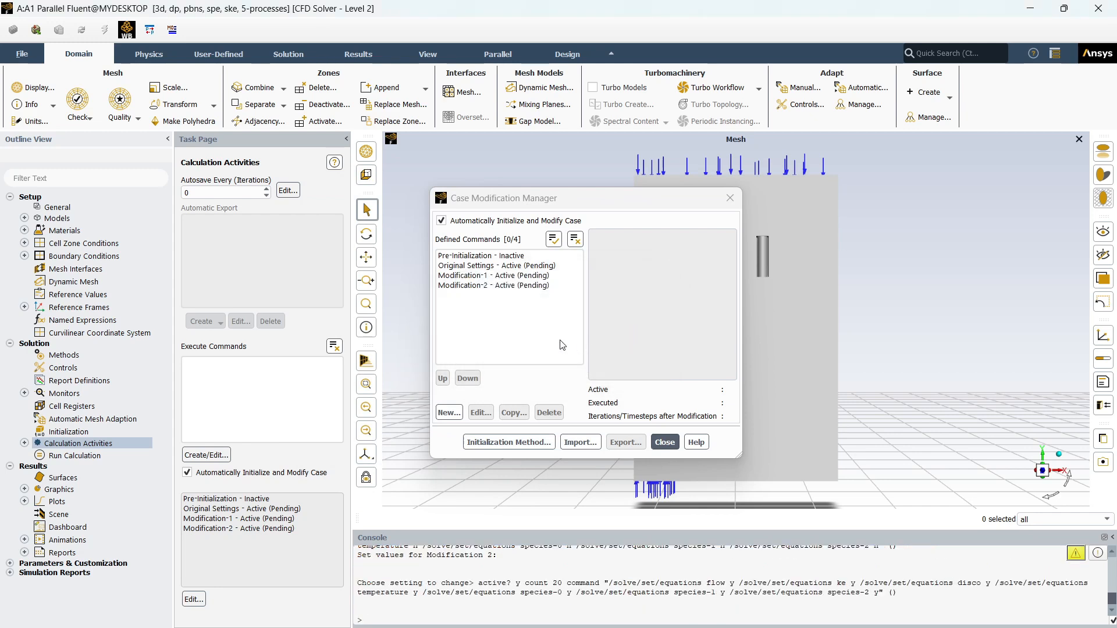
- Examine and compare the solver commands and iteration counts defined for Modification-1 and Modification-2
click(500, 275)
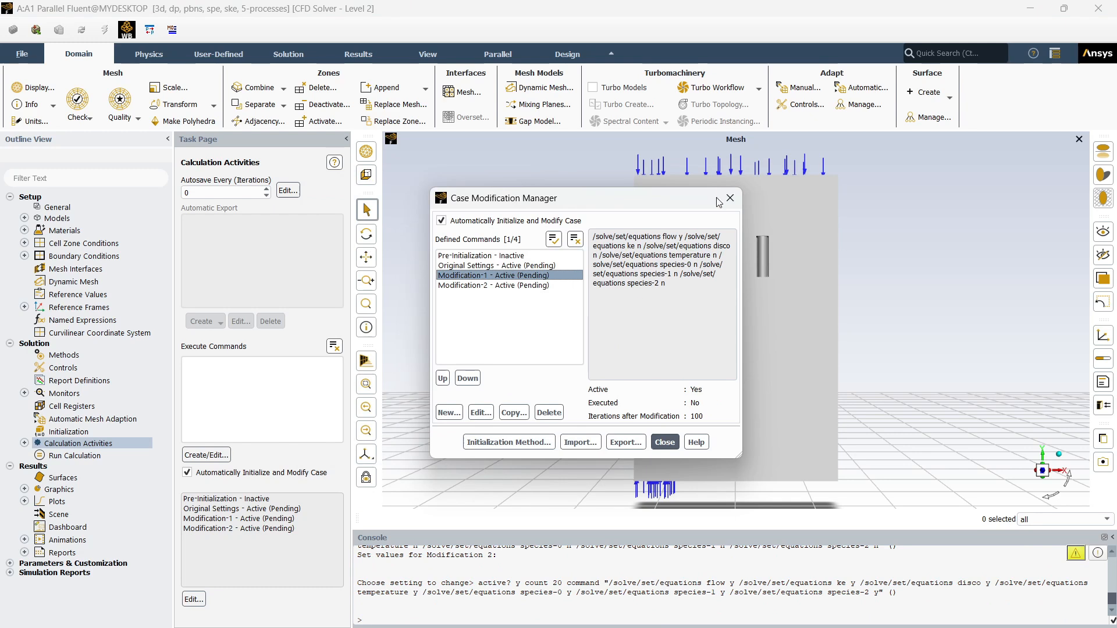
click(538, 276)
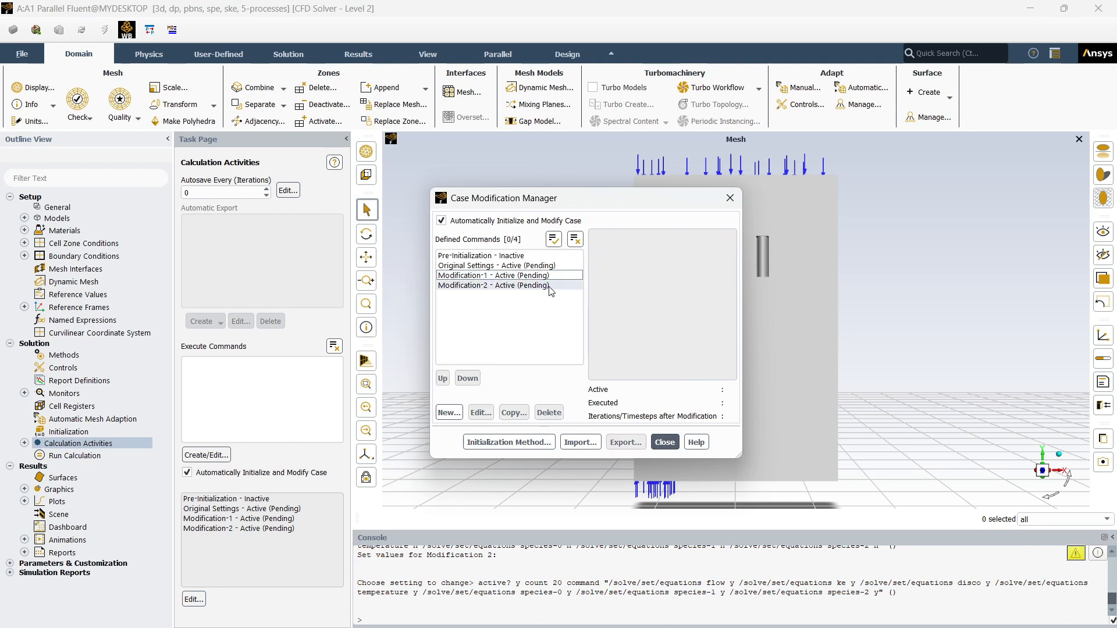
click(550, 285)
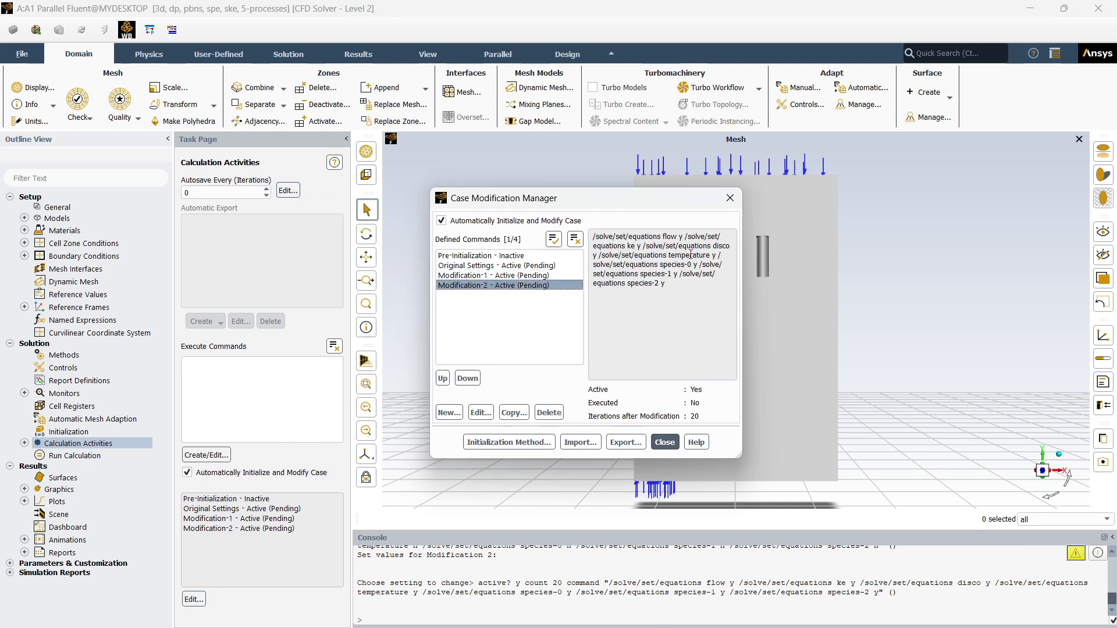
click(538, 285)
click(532, 275)
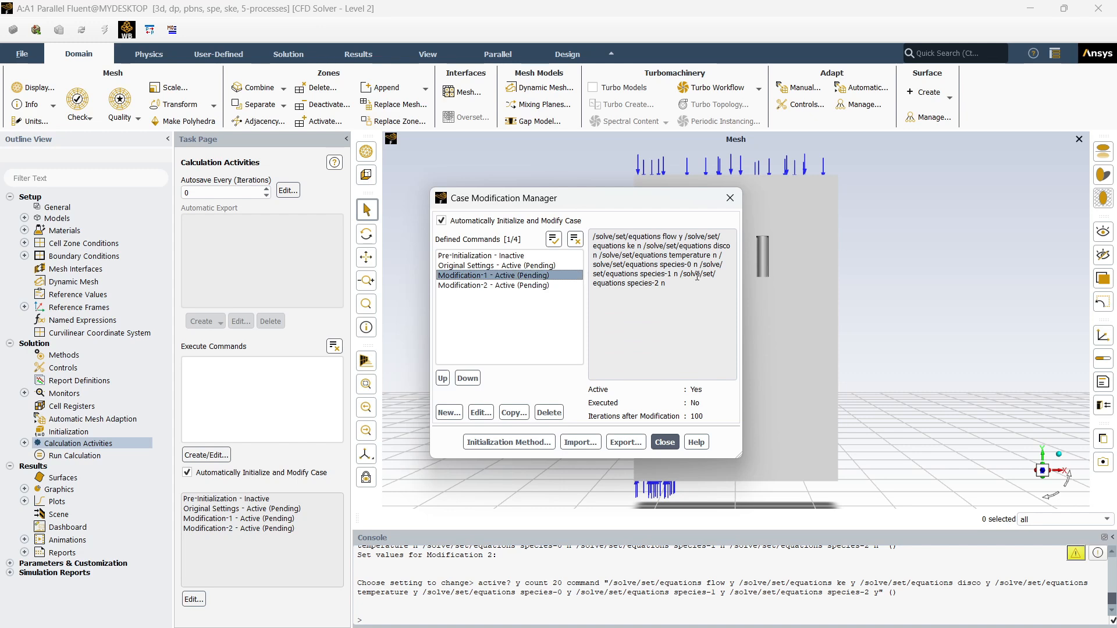
click(544, 275)
click(546, 285)
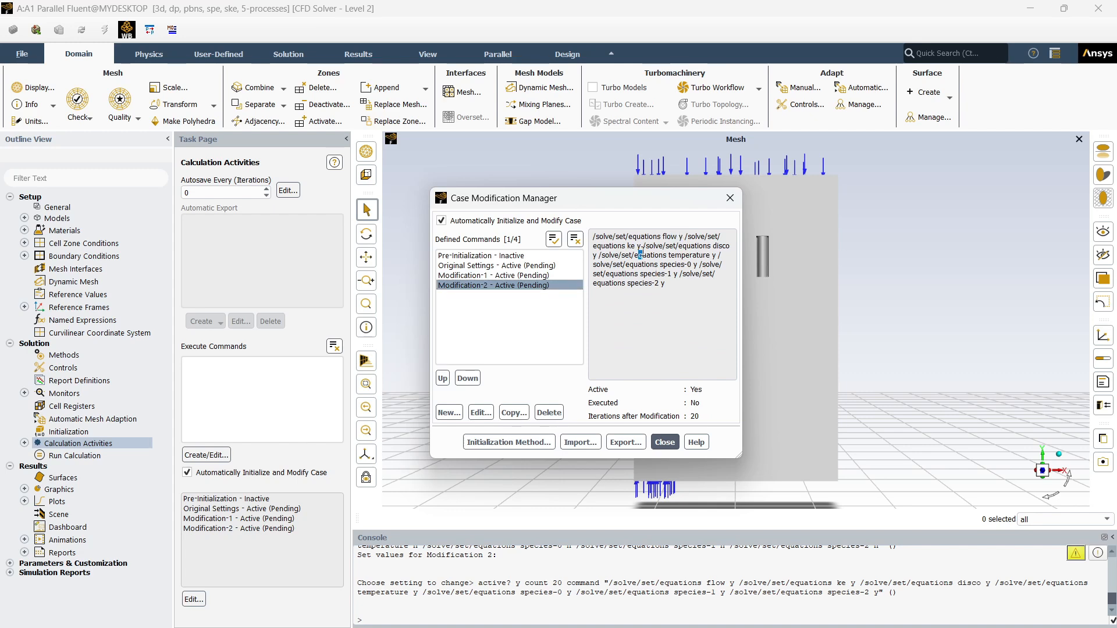
double_click(594, 256)
click(504, 285)
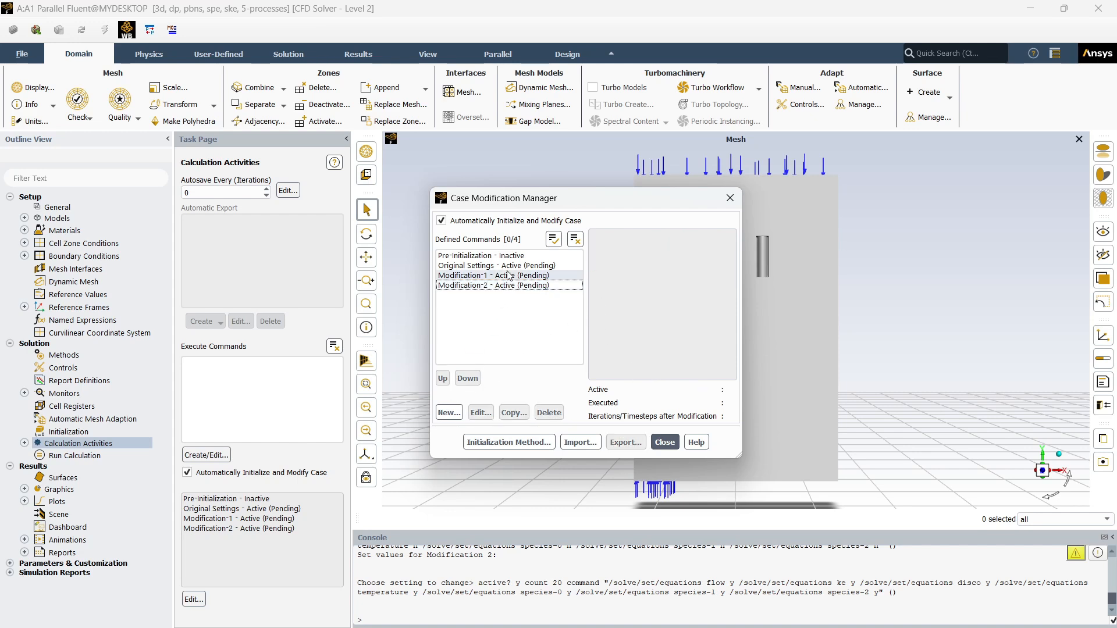
- Set the iterations after modification to 20 for Original Settings
click(497, 265)
click(480, 413)
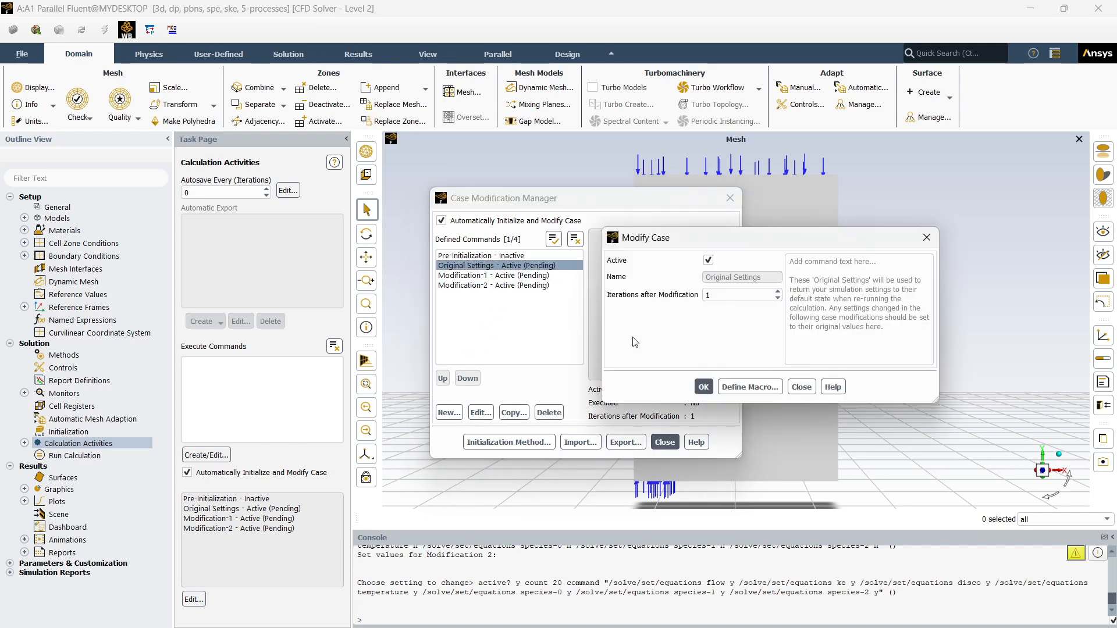
drag(735, 295, 680, 294)
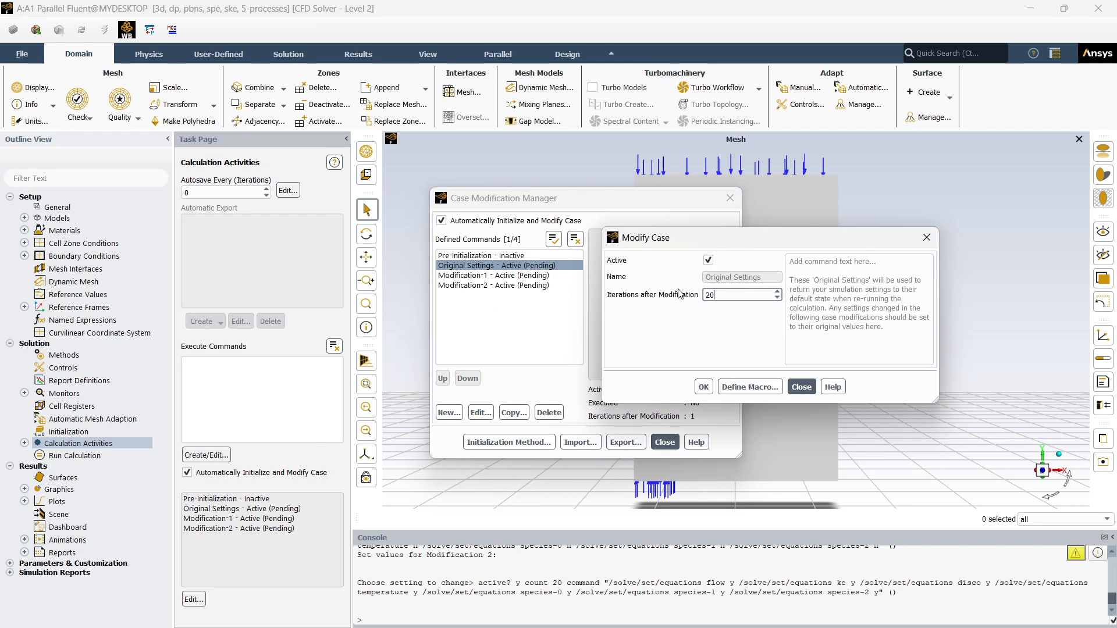
text(20)
click(703, 387)
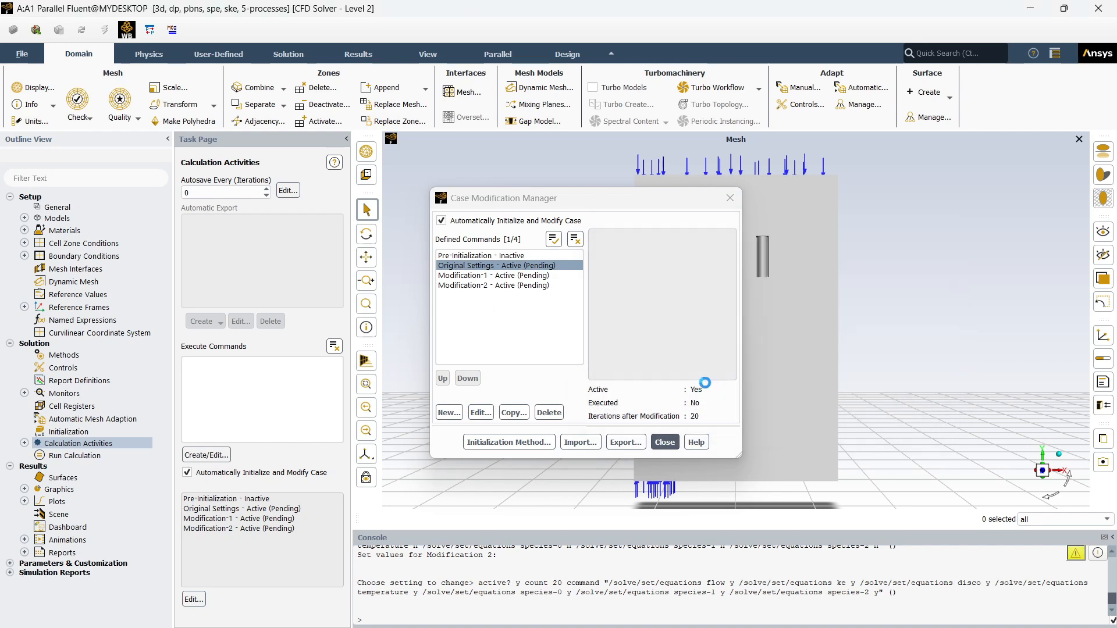
- Check Modification-1's name, iterations and command text in its edit dialog and accept them without changes
ctrl+click(535, 274)
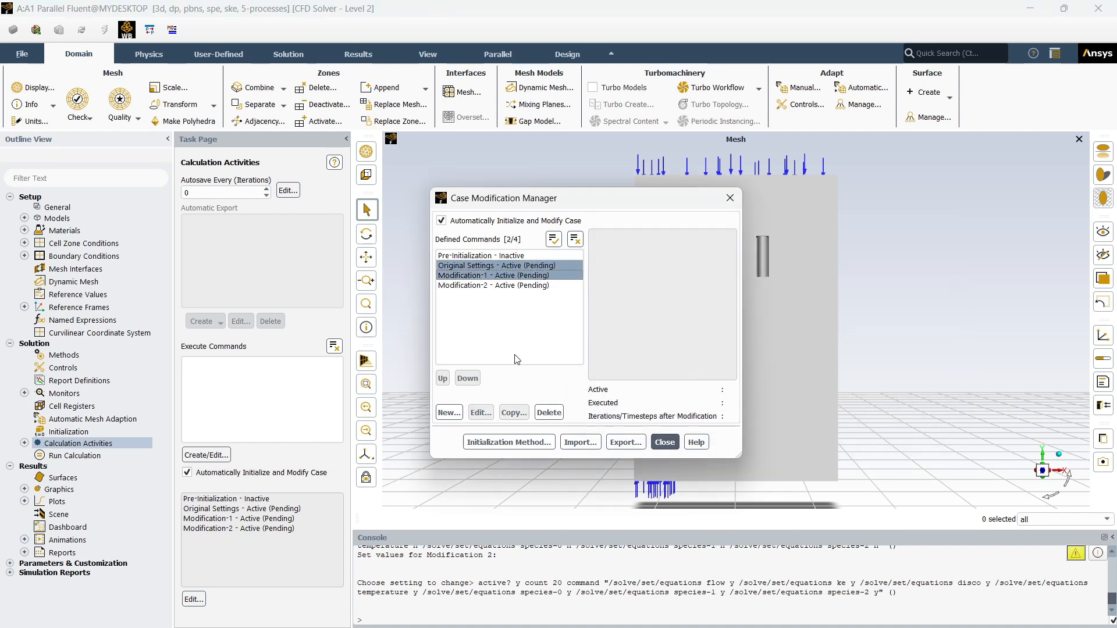
click(449, 413)
click(926, 238)
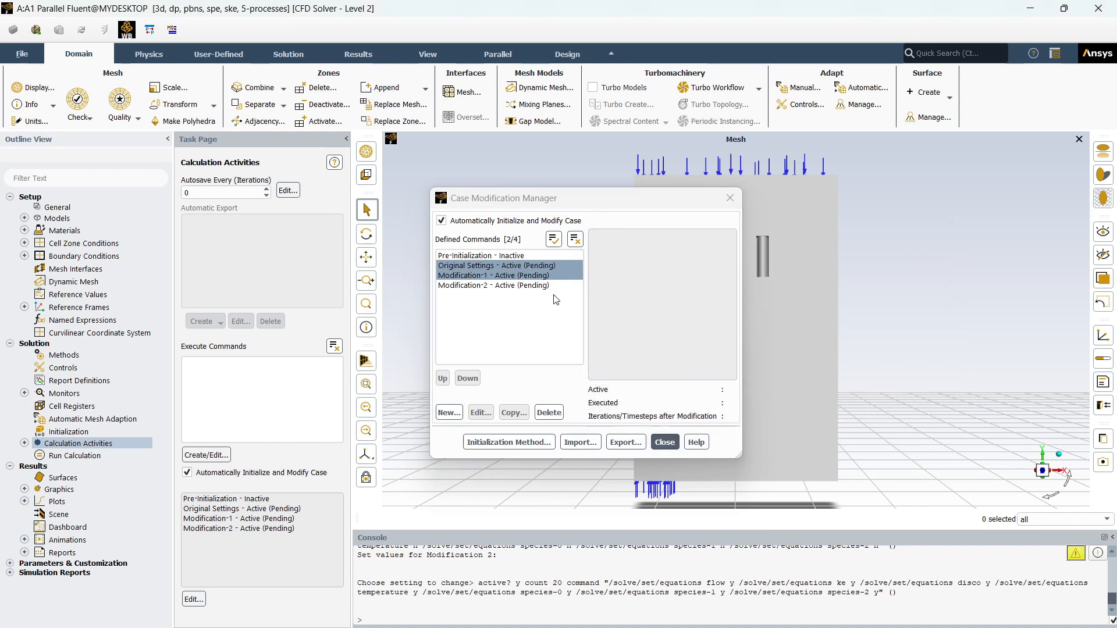
ctrl+click(548, 277)
click(547, 277)
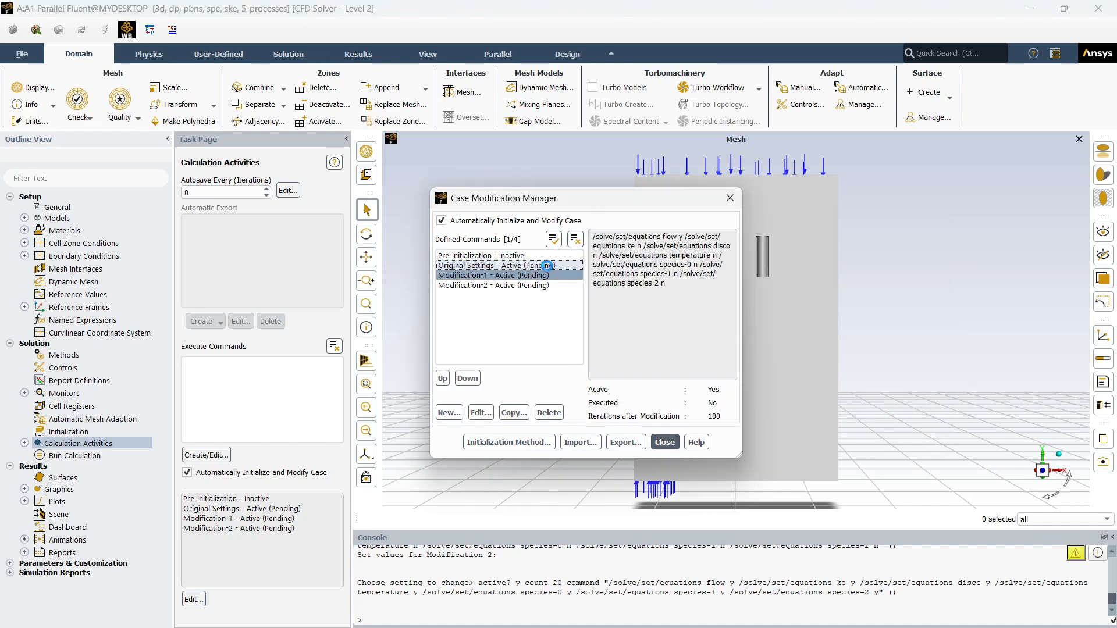
click(485, 411)
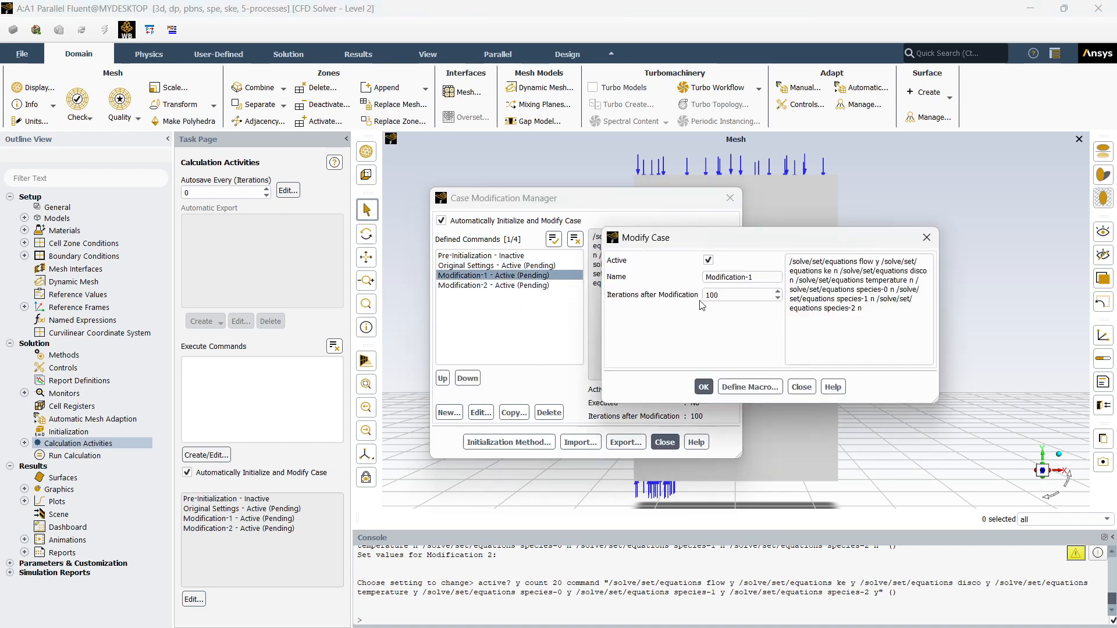
click(701, 387)
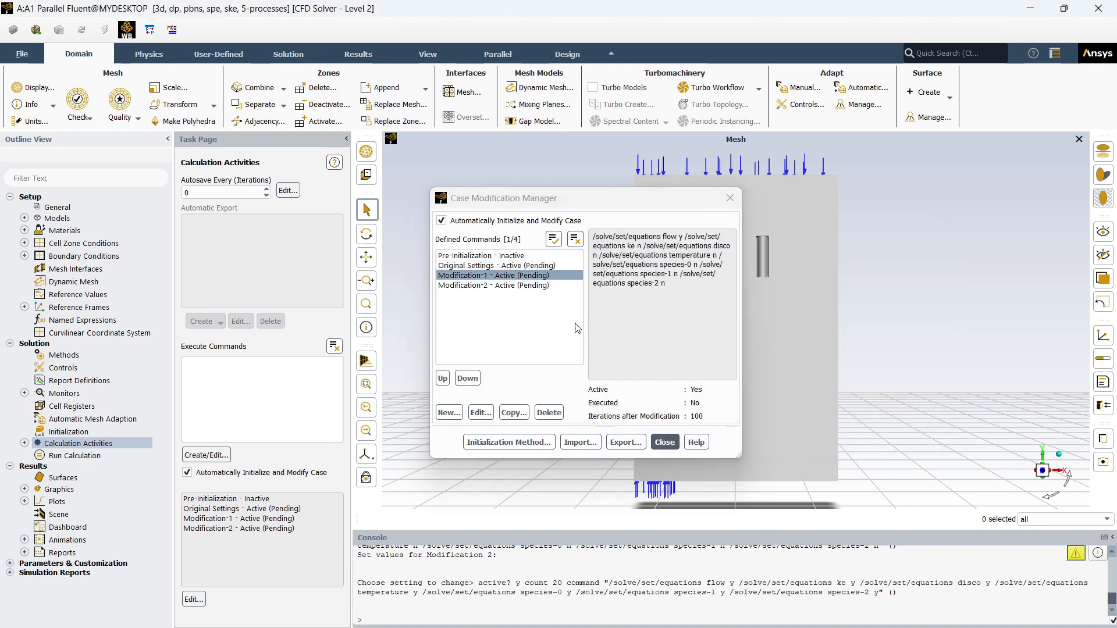
- Recheck the Original Settings modification without changing it and close the Case Modification Manager
click(534, 273)
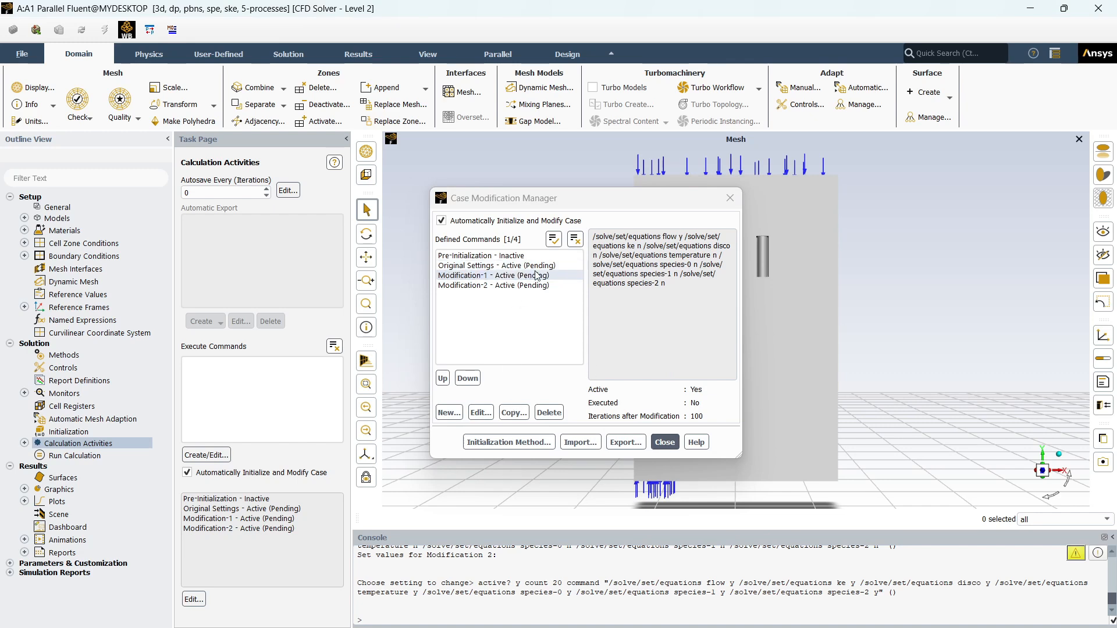
click(534, 266)
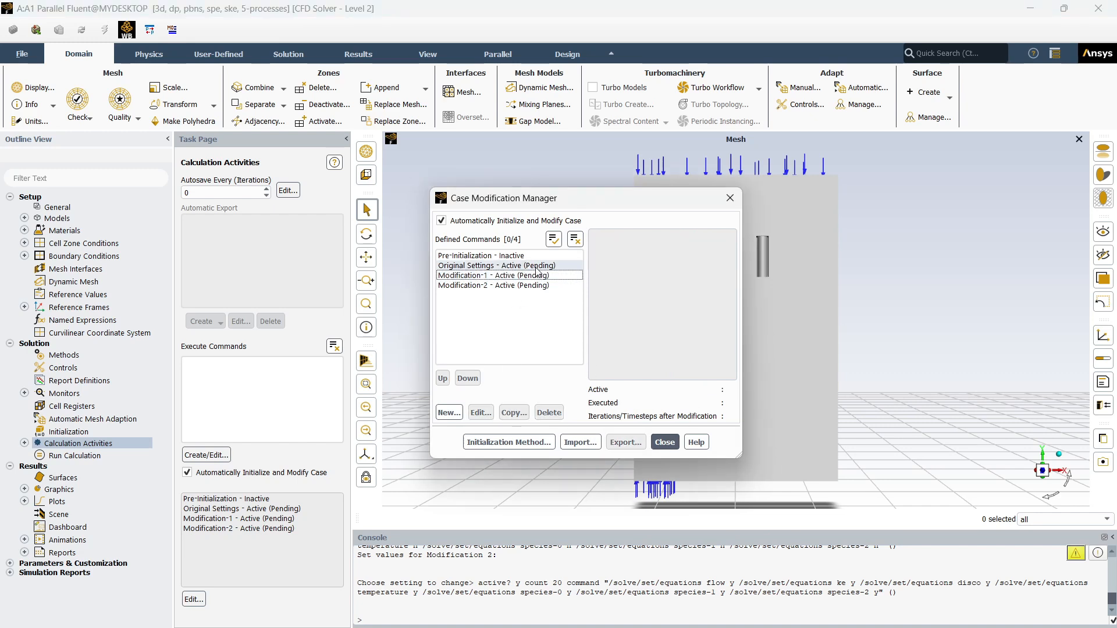
click(488, 412)
click(704, 388)
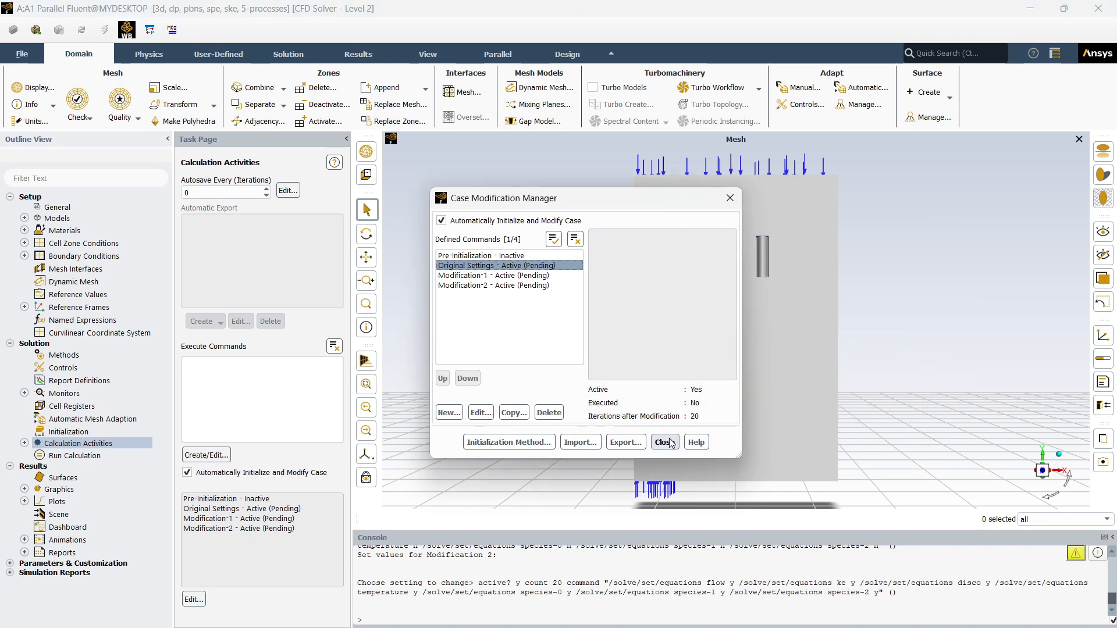
click(526, 266)
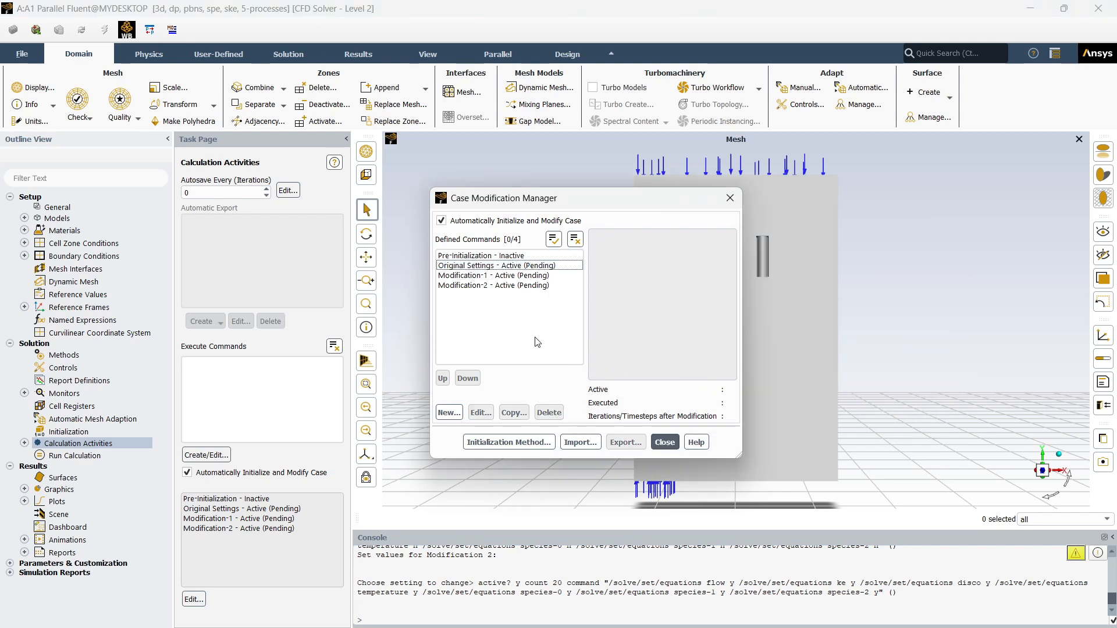
click(665, 443)
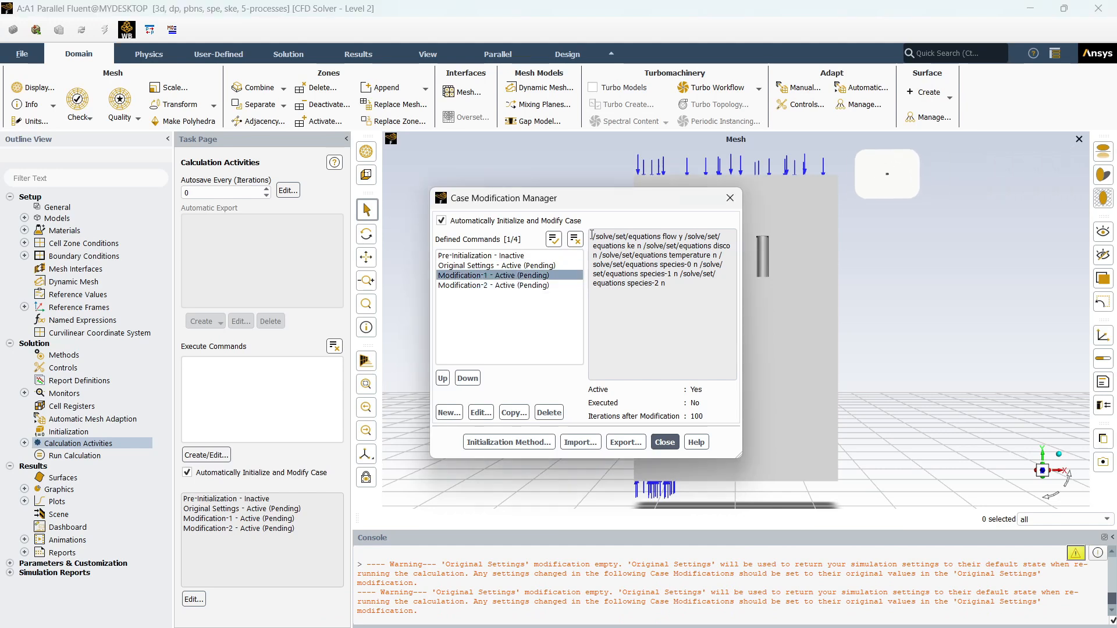
- Review which equations Modification-1 and Modification-2 switch on or off in their command text, then close the manager
drag(593, 237, 633, 244)
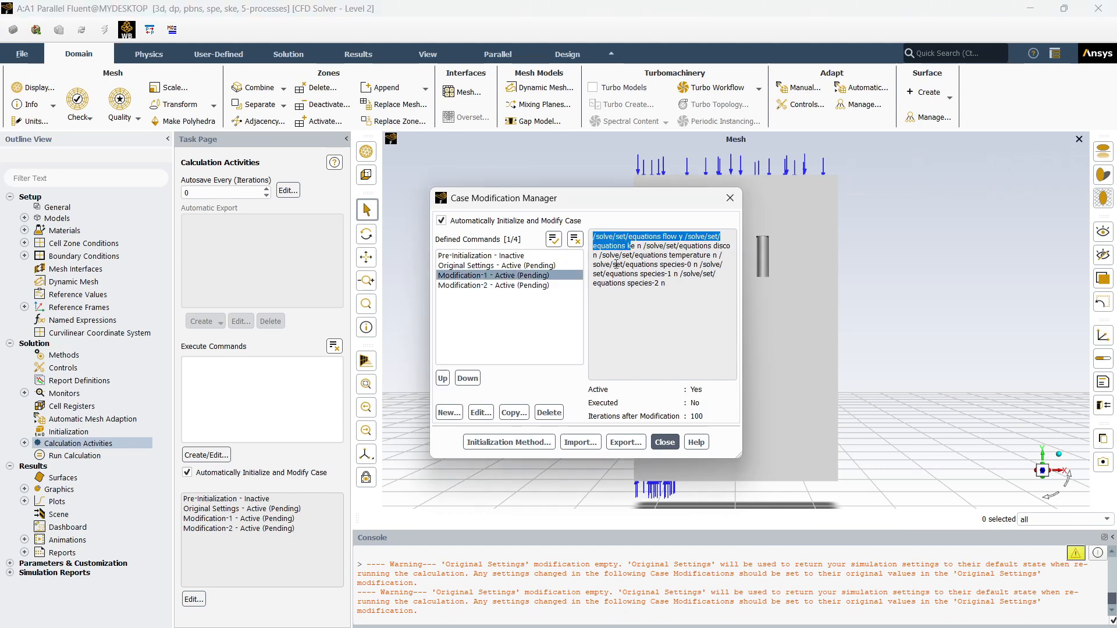
click(633, 297)
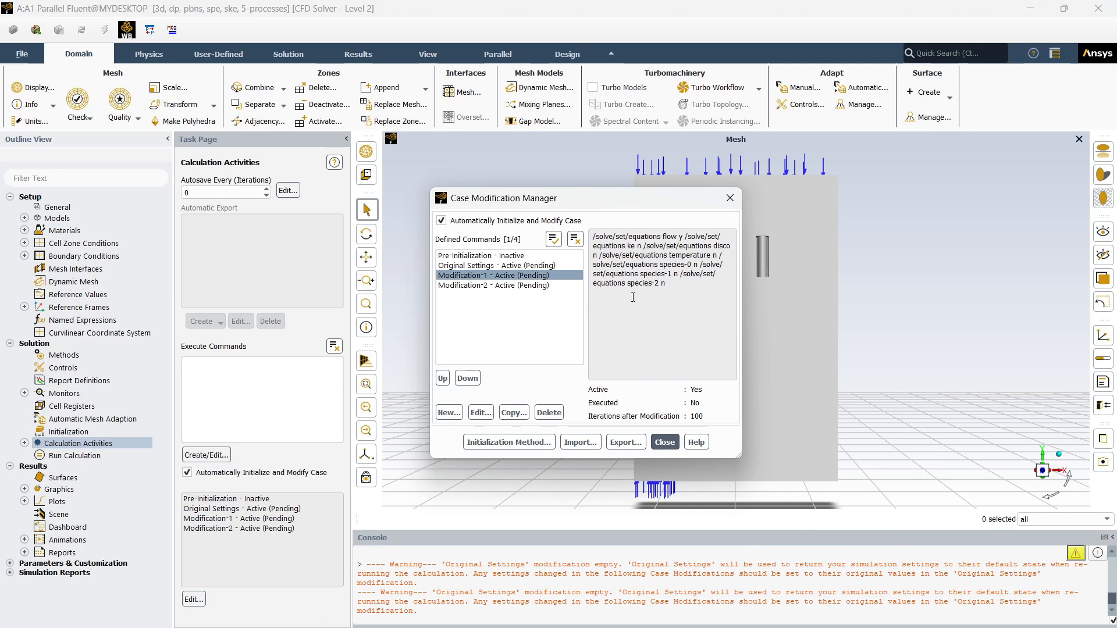
click(580, 278)
click(544, 285)
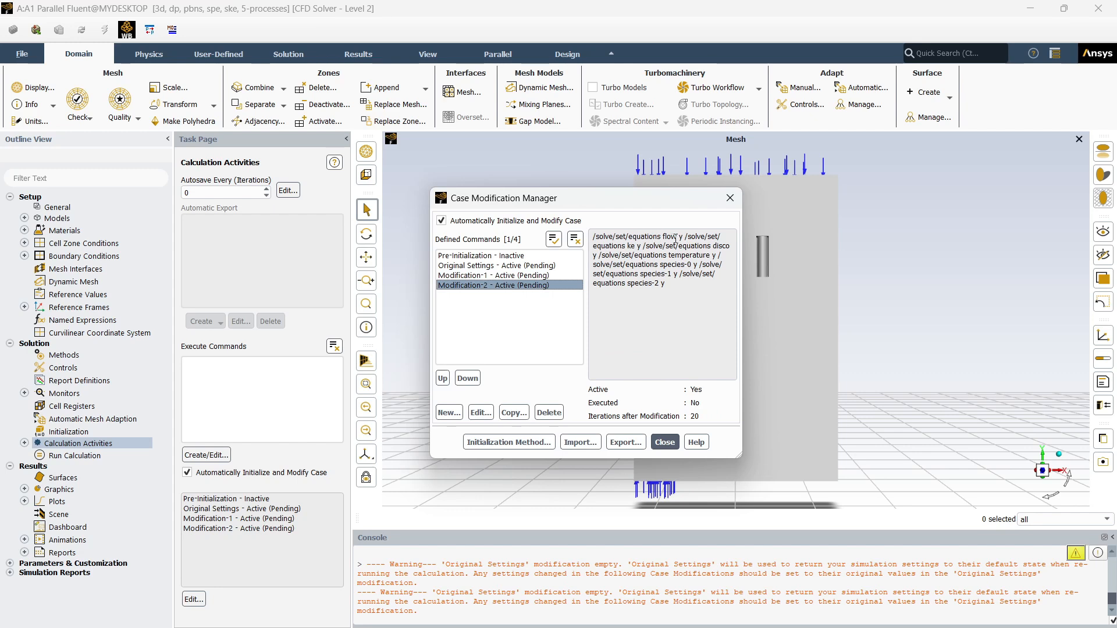
click(527, 276)
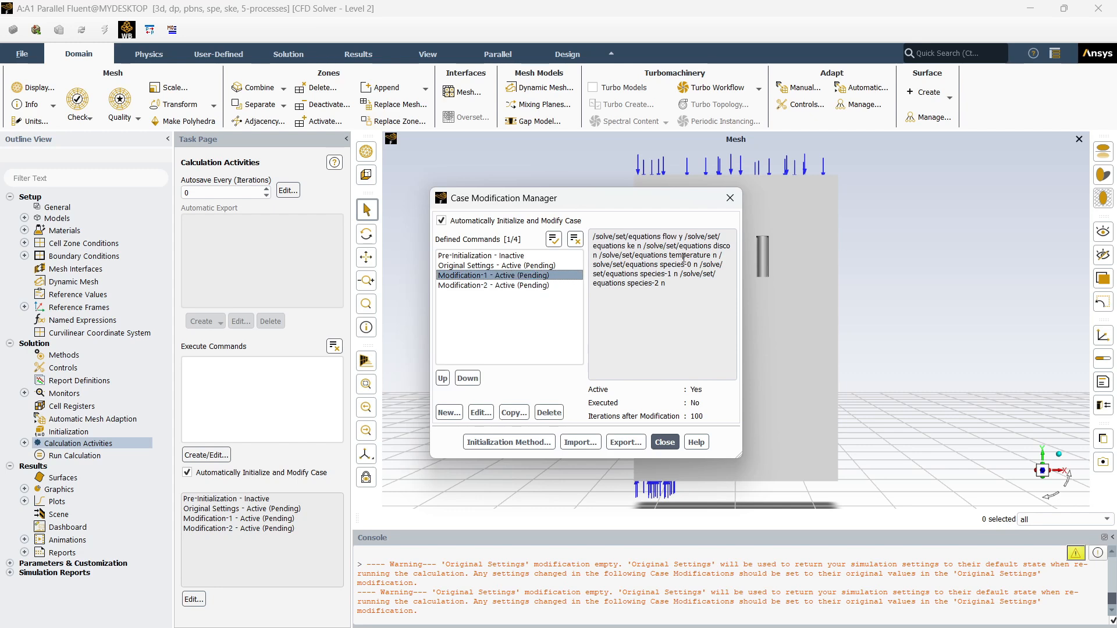
double_click(715, 256)
click(690, 301)
click(665, 443)
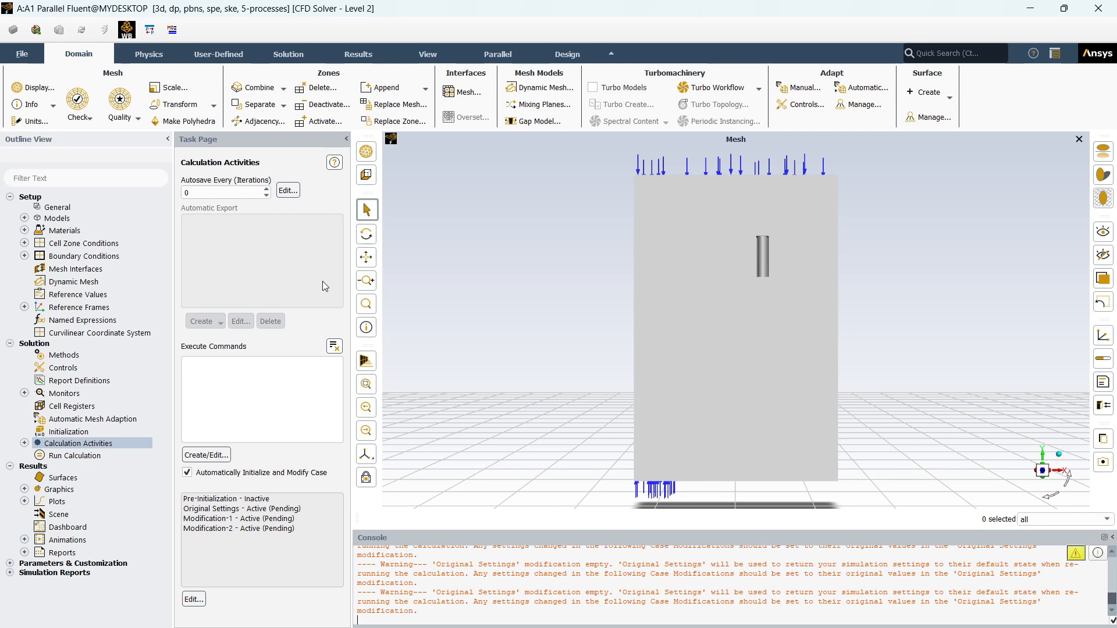
- Reopen the Case Modification Manager to read through Modification-2's equation commands, then close it
click(194, 600)
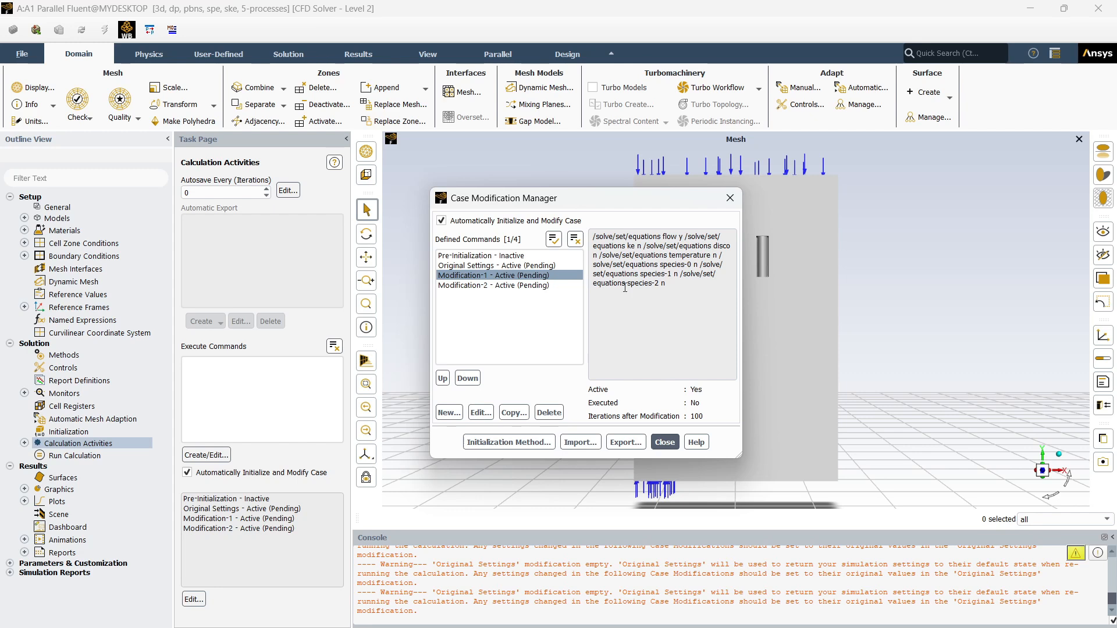
click(536, 285)
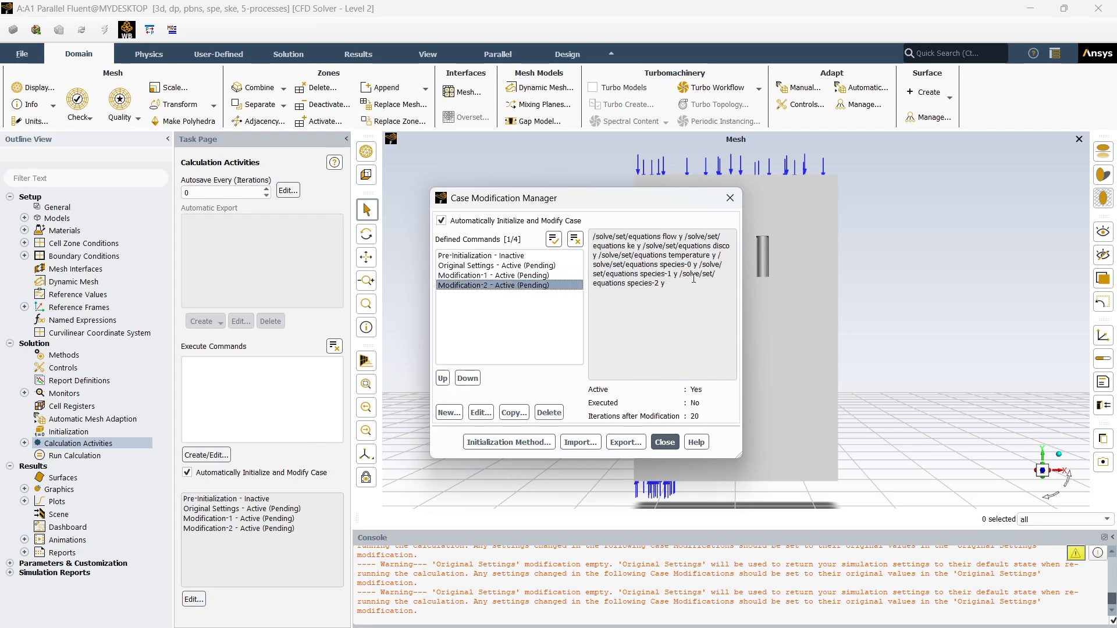
drag(681, 286, 600, 243)
click(645, 290)
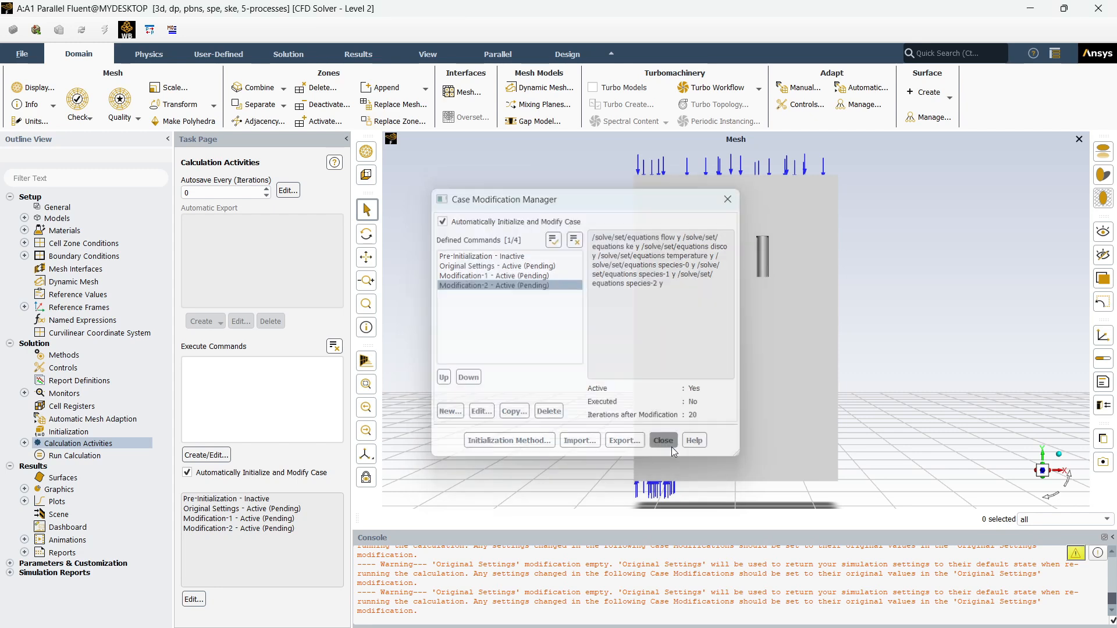
click(672, 448)
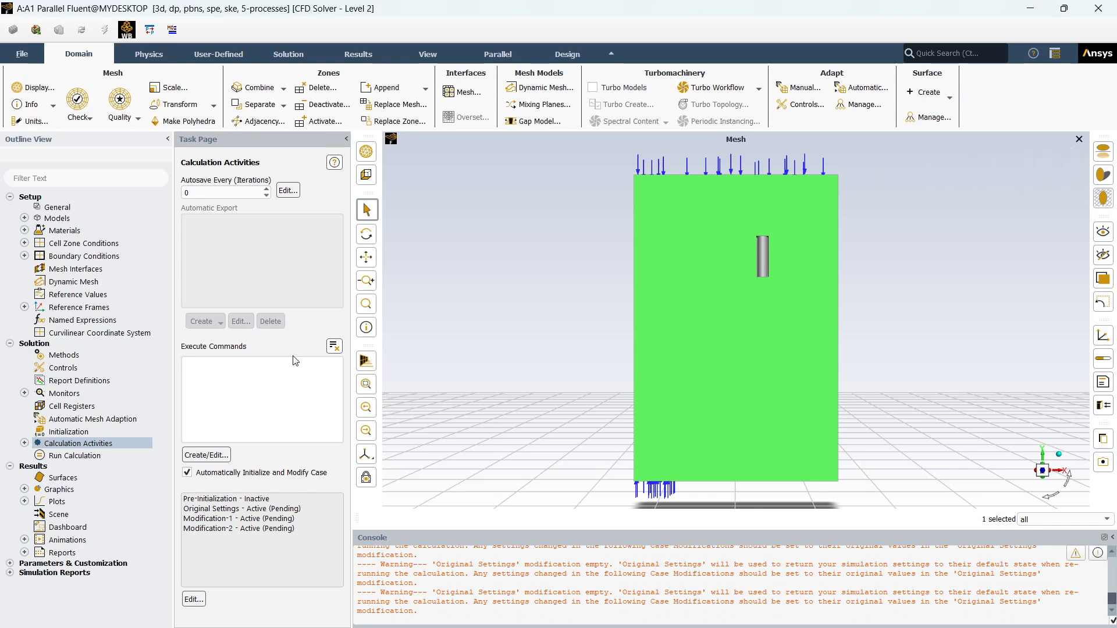
- Save the project and start the calculation with the automatic number of iterations
click(77, 457)
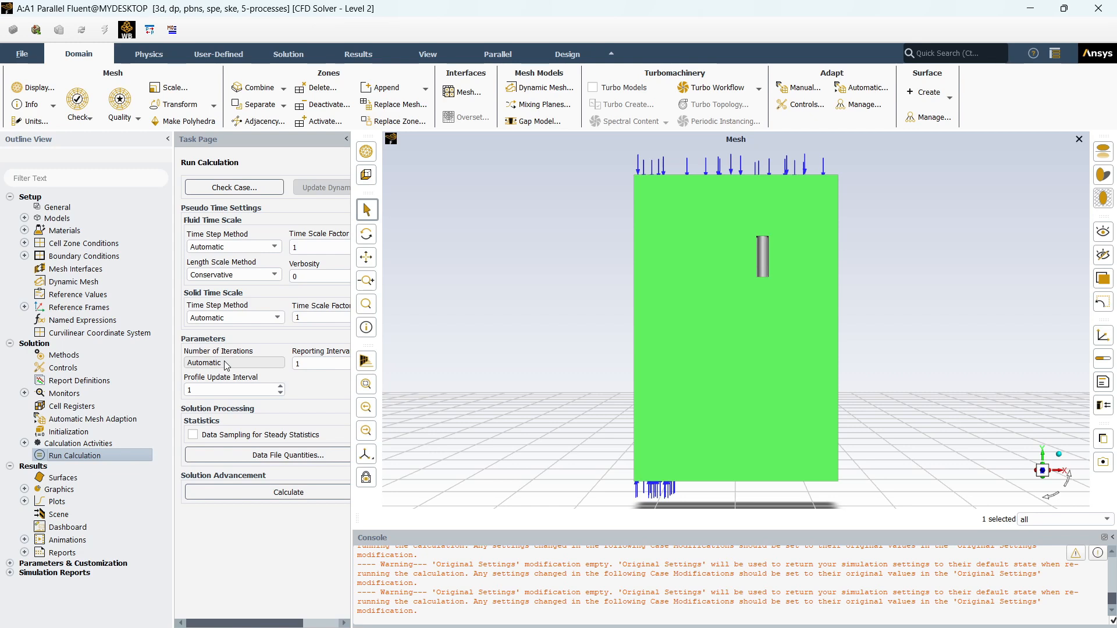
click(24, 55)
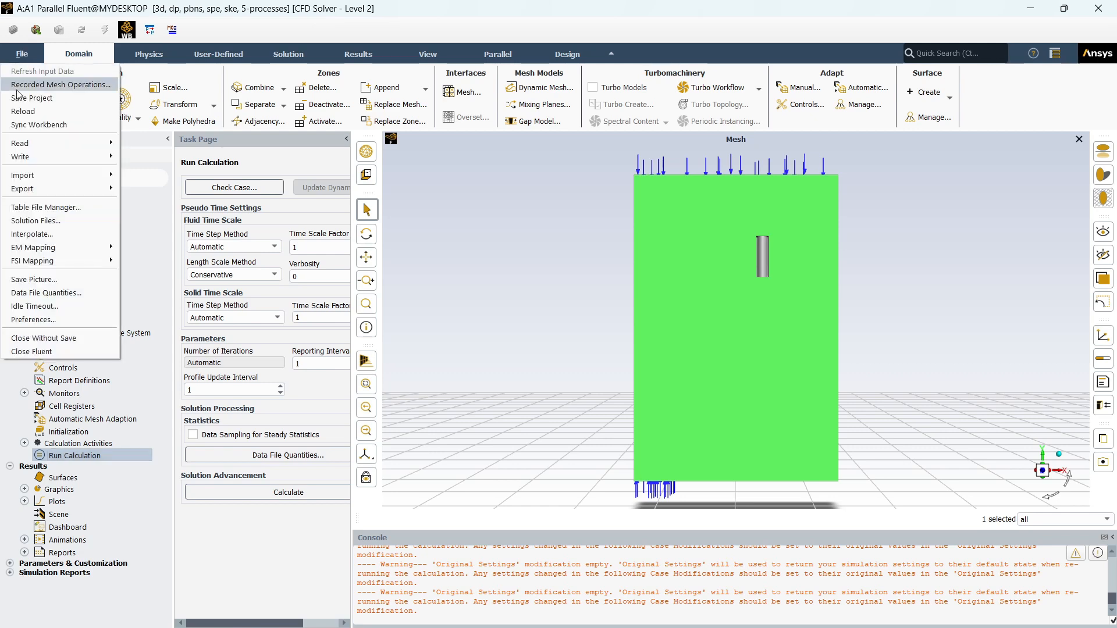
click(61, 97)
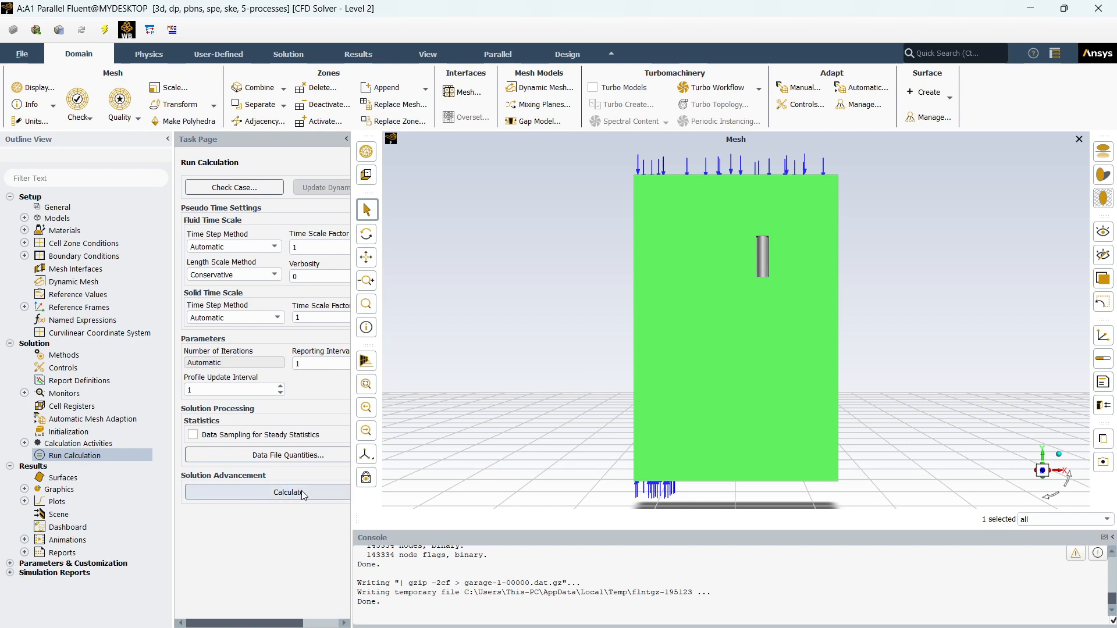
click(302, 493)
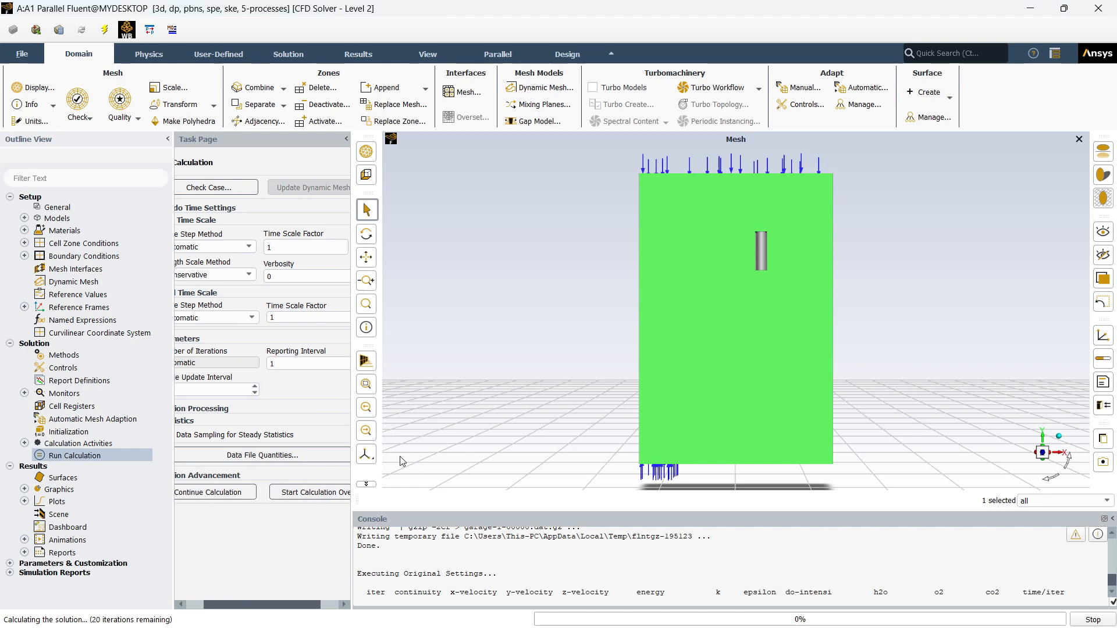